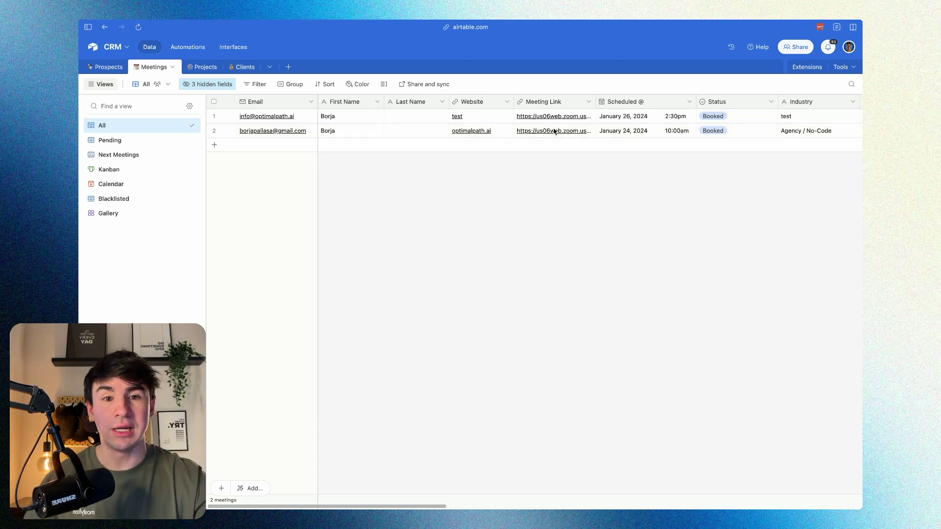
# - Review all fields of the Meetings table, from the meeting link and scheduling fields through to the meeting summary, recording link and Record ID
pyautogui.hscroll(10, 588, 123)
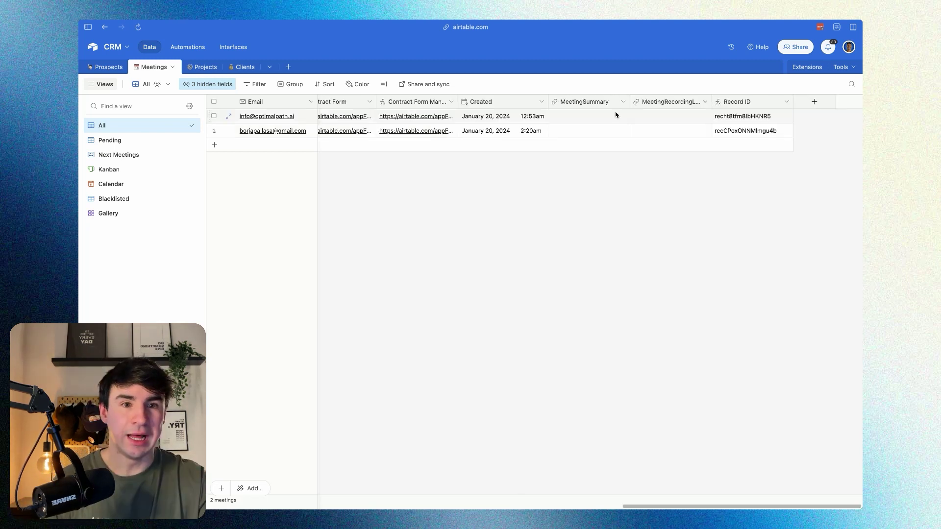
pyautogui.hscroll(-15, 616, 115)
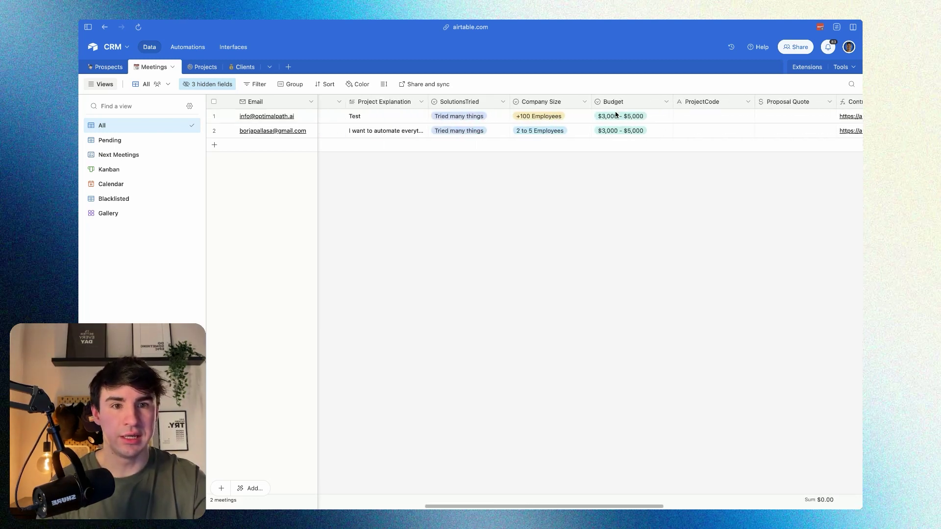
pyautogui.hscroll(-5, 615, 114)
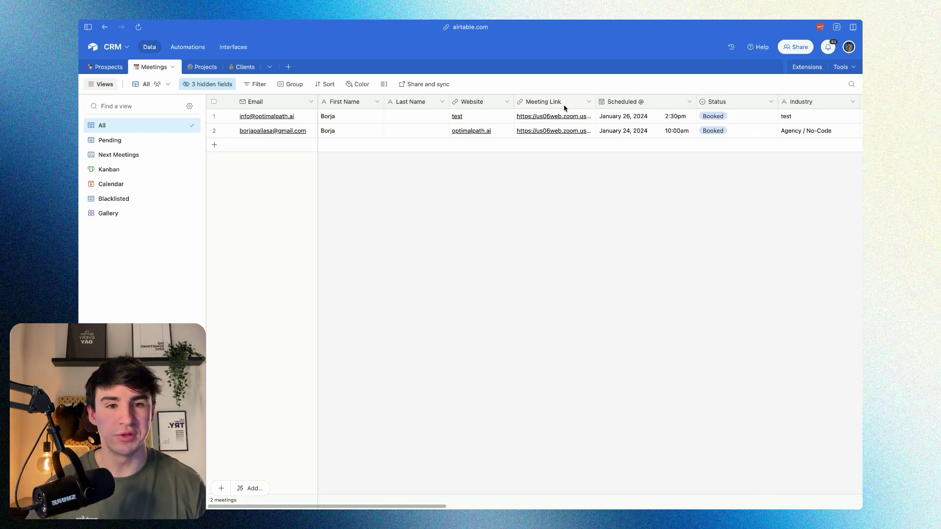
pyautogui.hscroll(20, 836, 131)
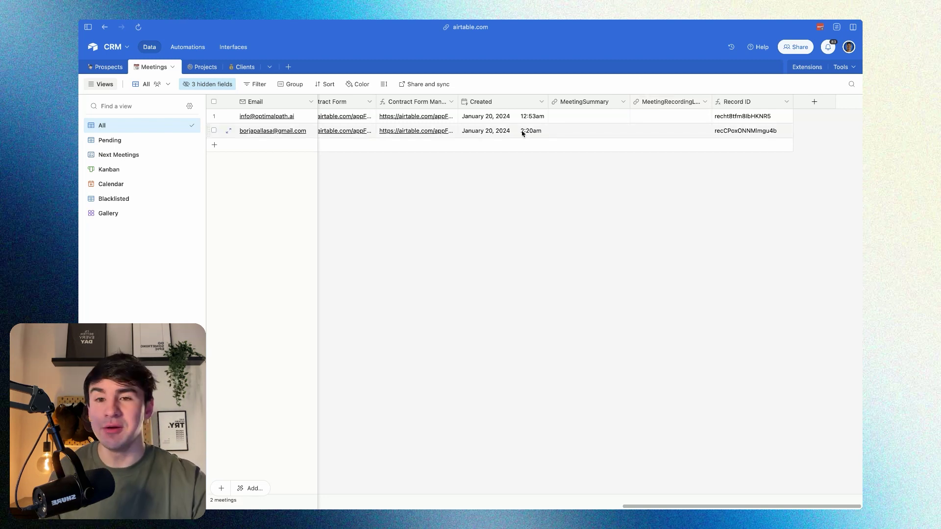
# - Switch to the "Transcribe Zoom Recordings & Send To Developer" scenario in Make
pyautogui.moveTo(80, 220)
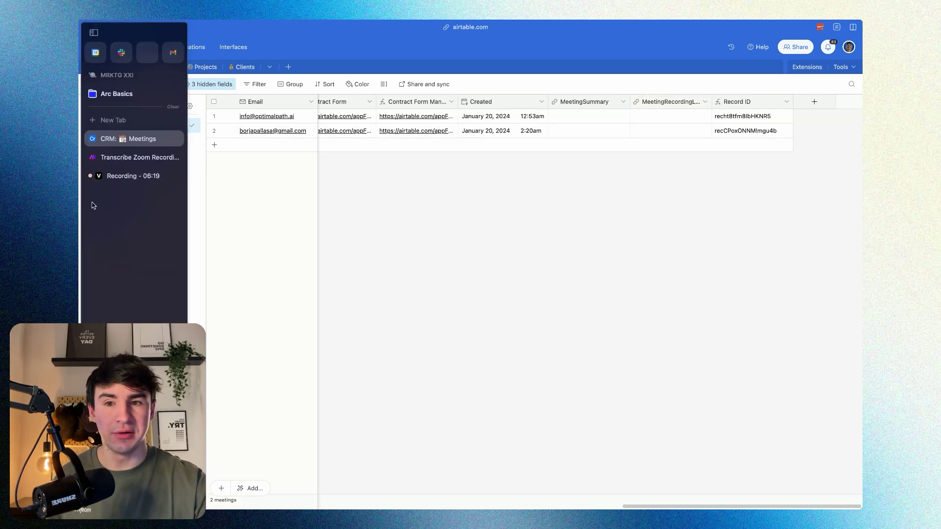
pyautogui.click(132, 159)
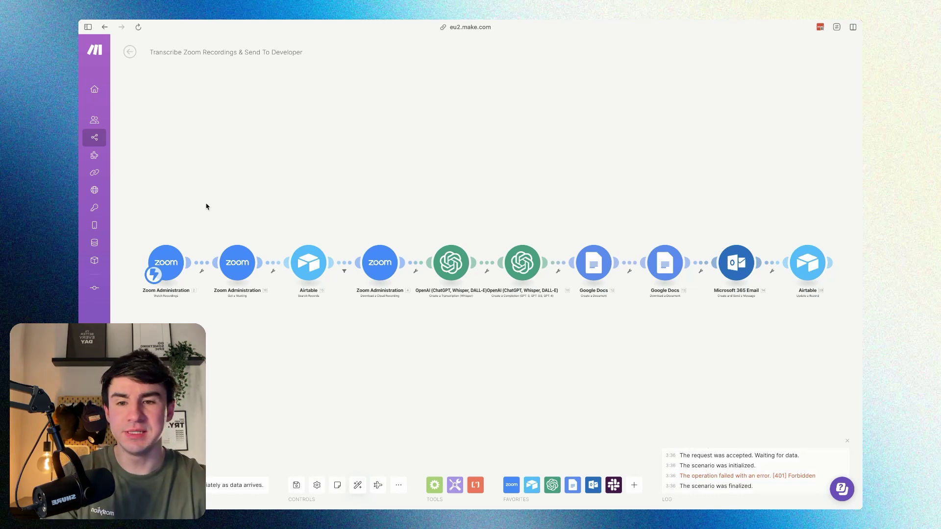
pyautogui.scroll(5, 174, 217)
pyautogui.moveTo(182, 209); pyautogui.dragTo(246, 142)
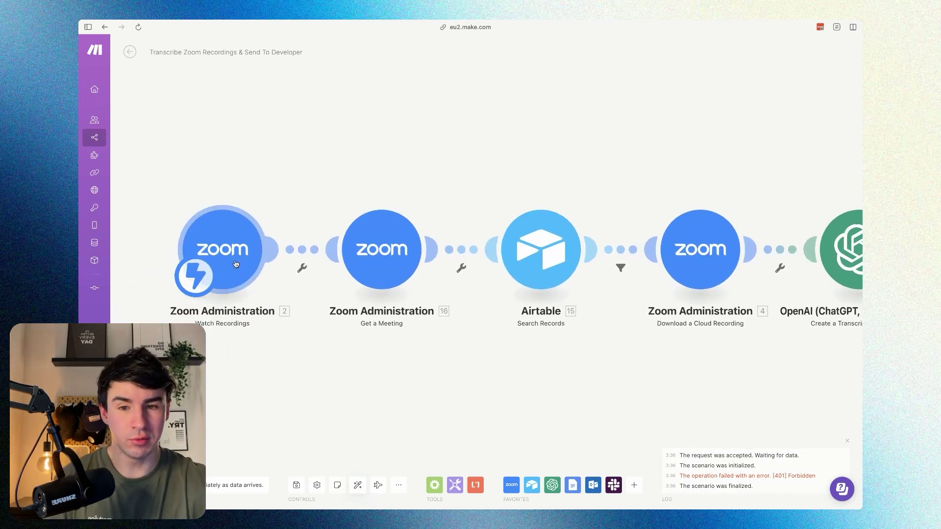
# - Search the available apps for "Zoom" and browse the Zoom Administration modules as far as the cloud recording group
pyautogui.click(634, 485)
pyautogui.write('Zoom')
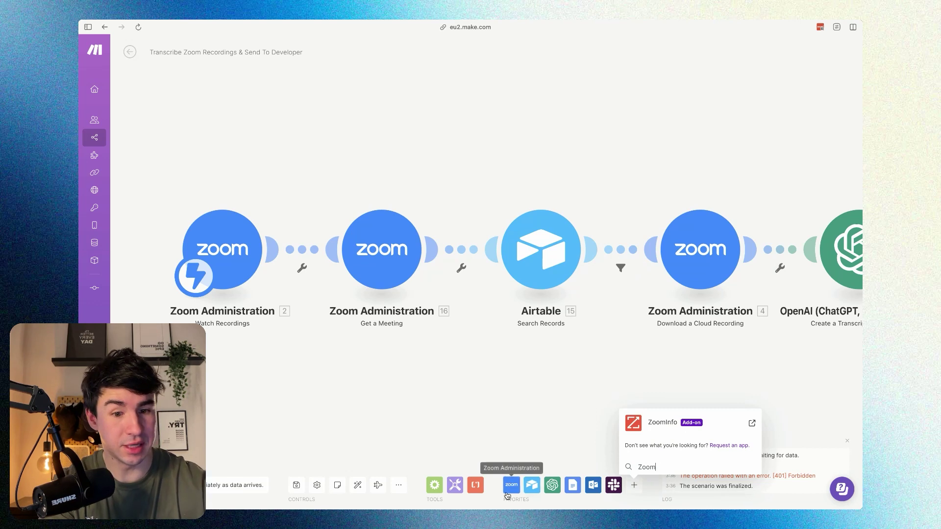
pyautogui.click(529, 440)
pyautogui.click(511, 485)
pyautogui.scroll(-1, 583, 240)
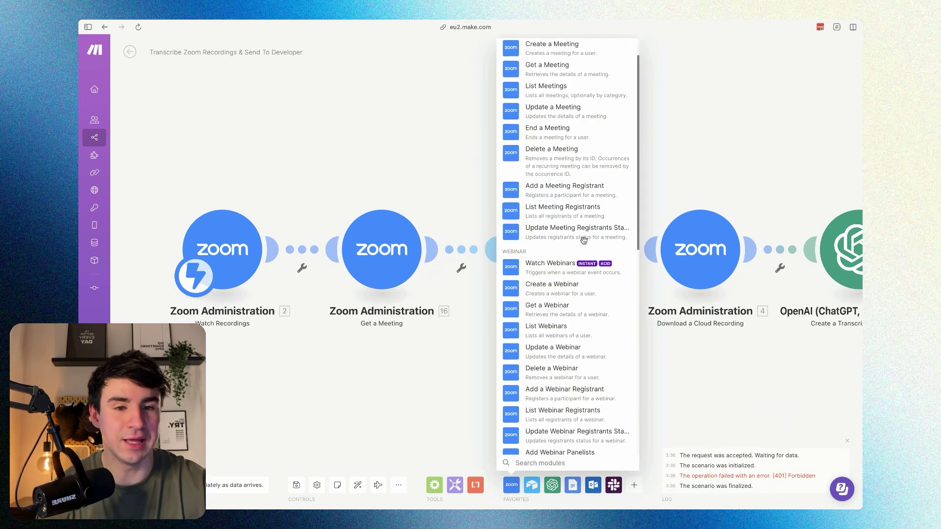
pyautogui.scroll(-5, 583, 240)
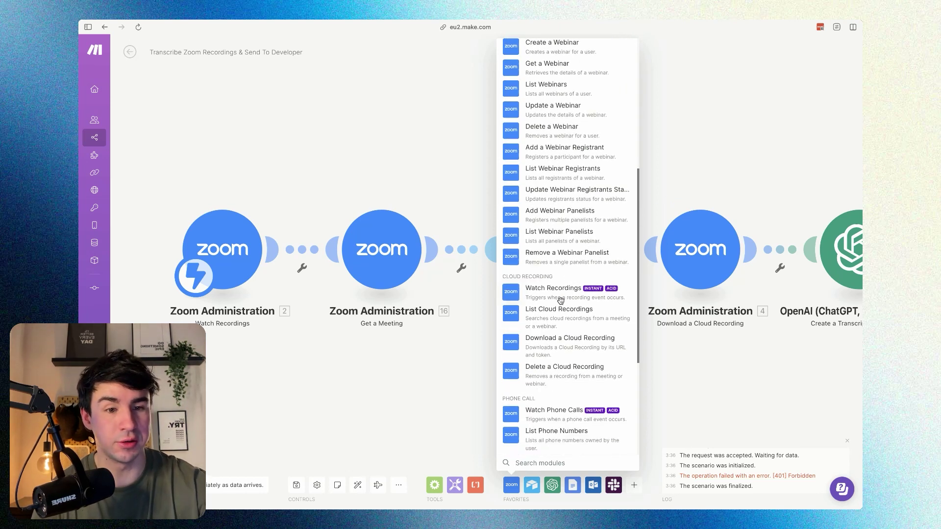
pyautogui.click(426, 378)
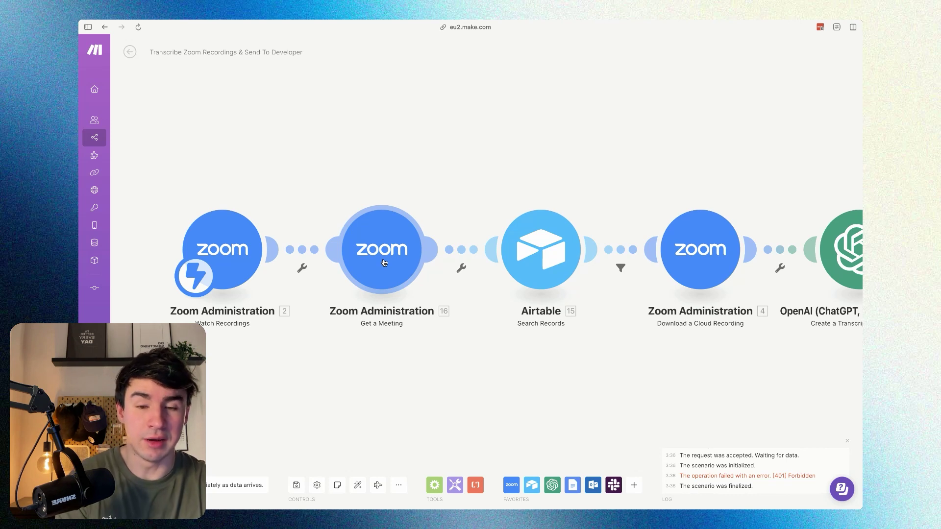
# - Inspect the Get a Meeting module's Meeting ID mapping and the Meeting / Webinar ID within the Watch Recordings payload
pyautogui.moveTo(384, 262)
pyautogui.mouseDown()
pyautogui.moveTo(416, 223)
pyautogui.moveTo(389, 266)
pyautogui.mouseUp()
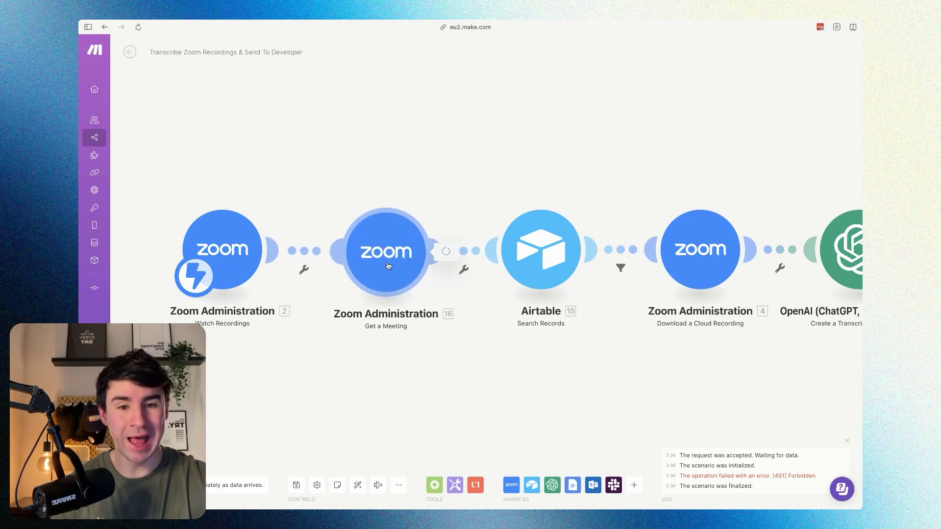
pyautogui.click(388, 266)
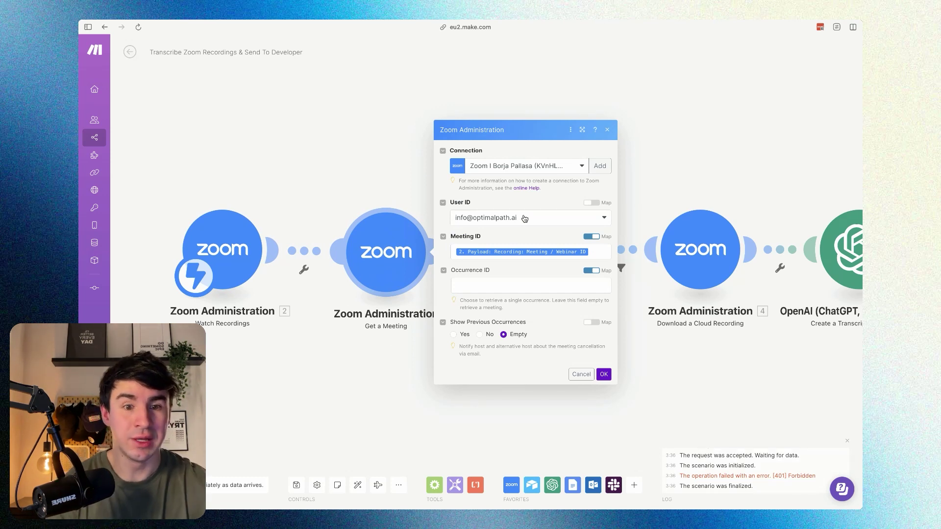
pyautogui.click(602, 254)
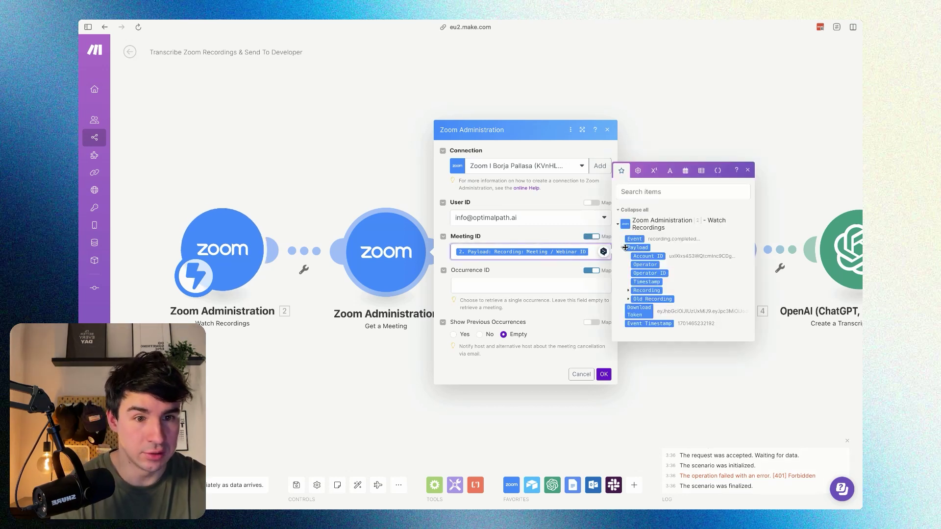
pyautogui.click(629, 293)
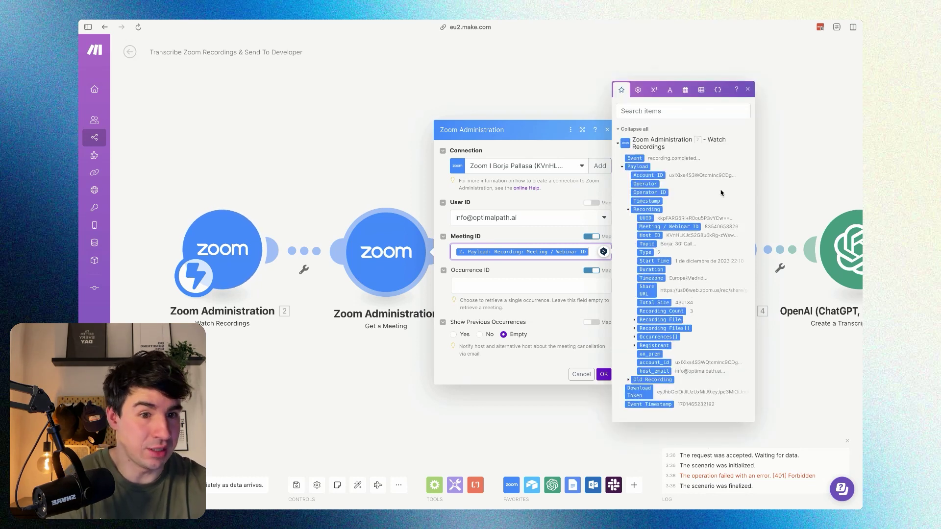
pyautogui.moveTo(676, 227); pyautogui.dragTo(593, 260)
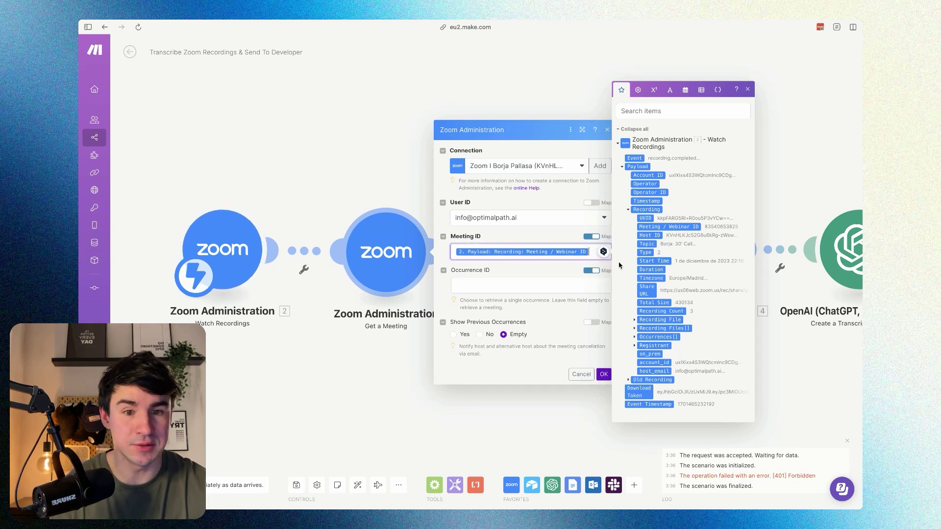
pyautogui.click(604, 375)
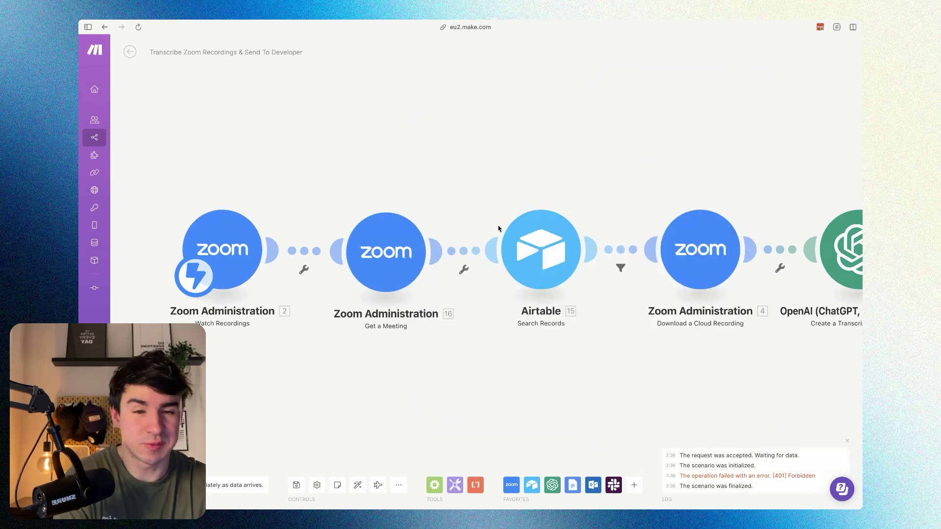
# - Inspect the Airtable Search Records module's formula that matches the Meeting Link field to the Zoom Join URL
pyautogui.click(537, 248)
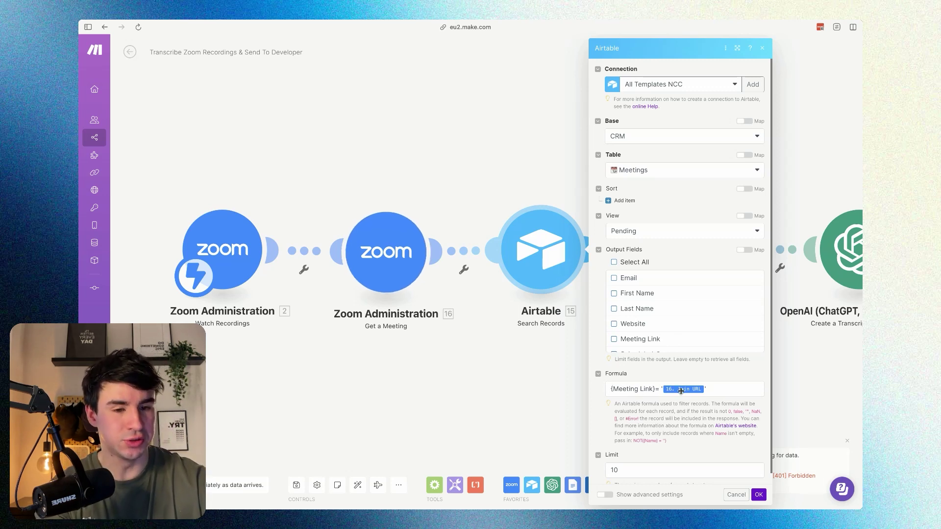
pyautogui.moveTo(654, 388); pyautogui.dragTo(616, 385)
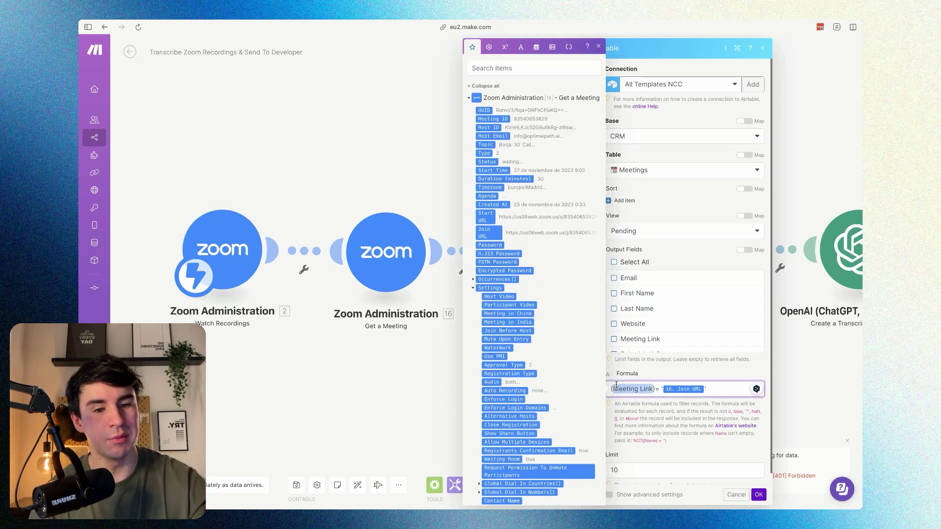
pyautogui.click(701, 390)
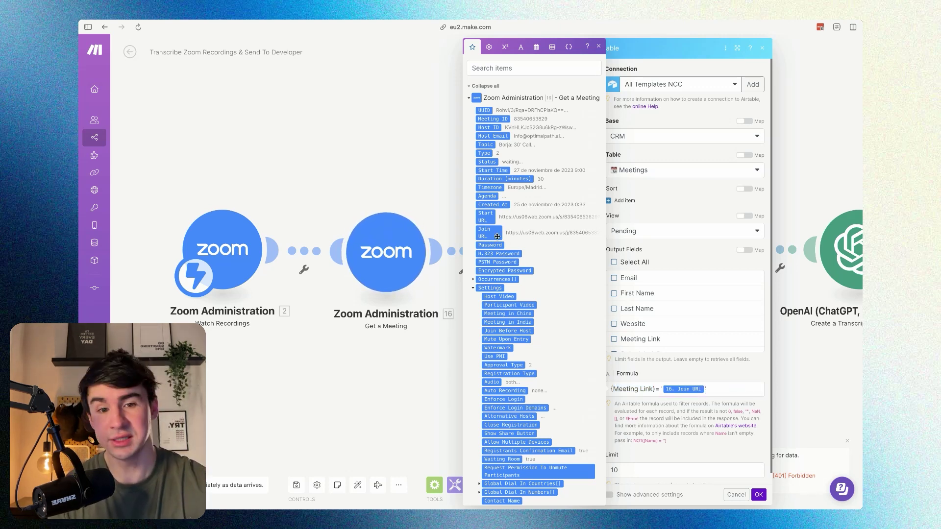
pyautogui.click(484, 234)
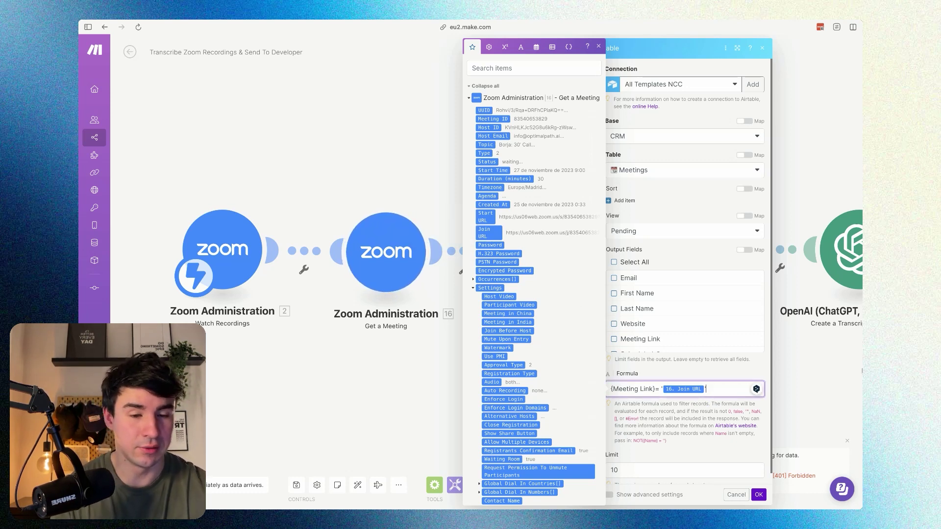
pyautogui.click(758, 495)
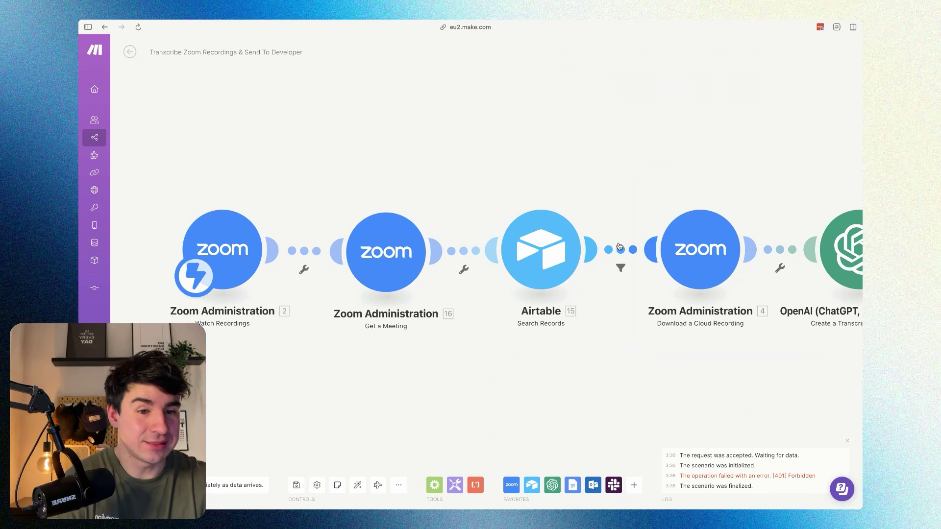
# - Check the filter condition between the Airtable Search Records and Download a Cloud Recording modules
pyautogui.click(620, 248)
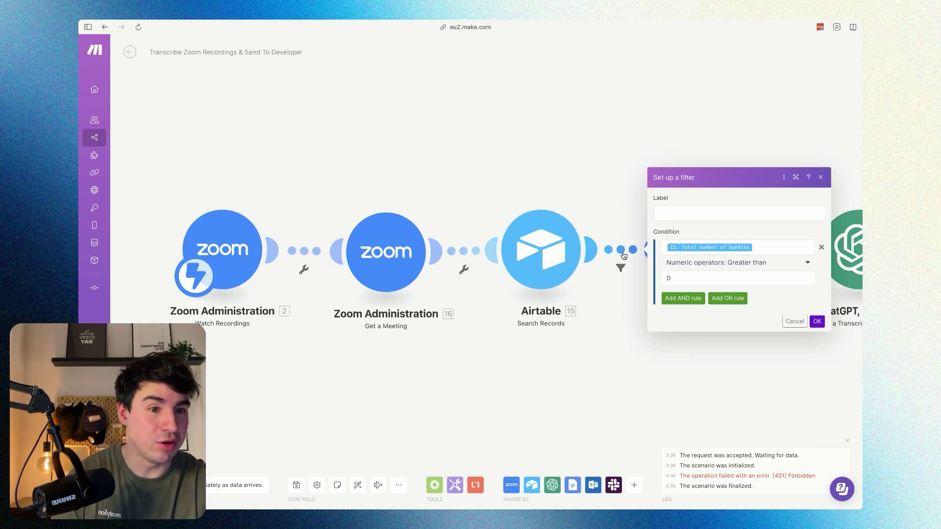
pyautogui.click(820, 177)
# - Open the Download a Cloud Recording module and search the mappable items of its Download URL field for "download url"
pyautogui.moveTo(819, 181); pyautogui.dragTo(586, 181)
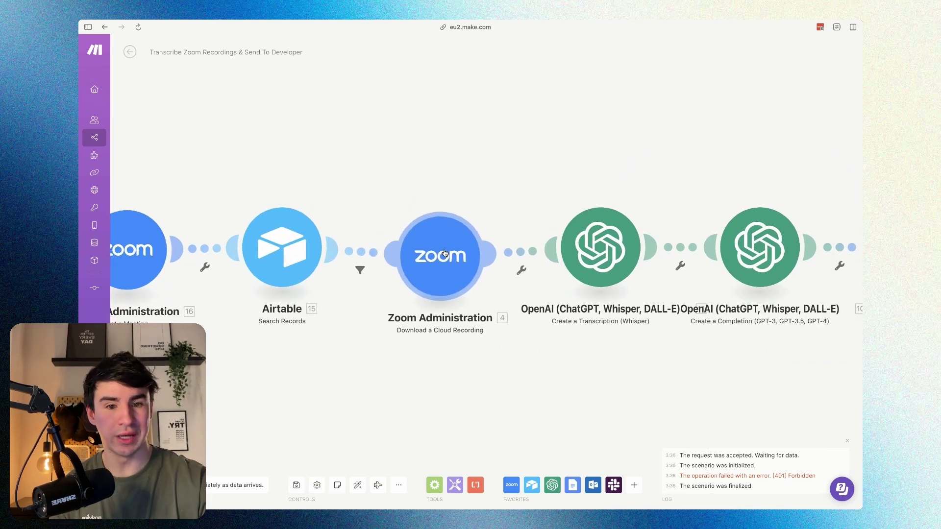
pyautogui.click(444, 253)
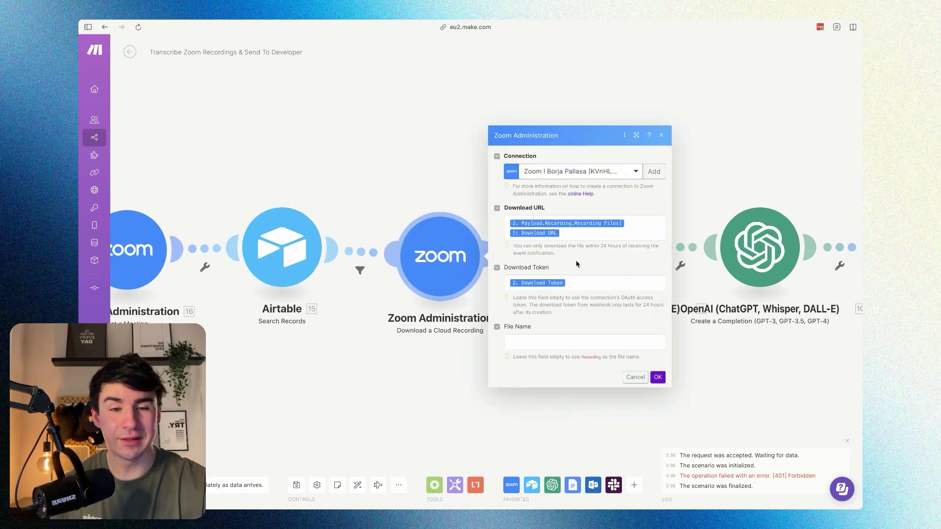
pyautogui.click(585, 234)
pyautogui.scroll(-8, 713, 293)
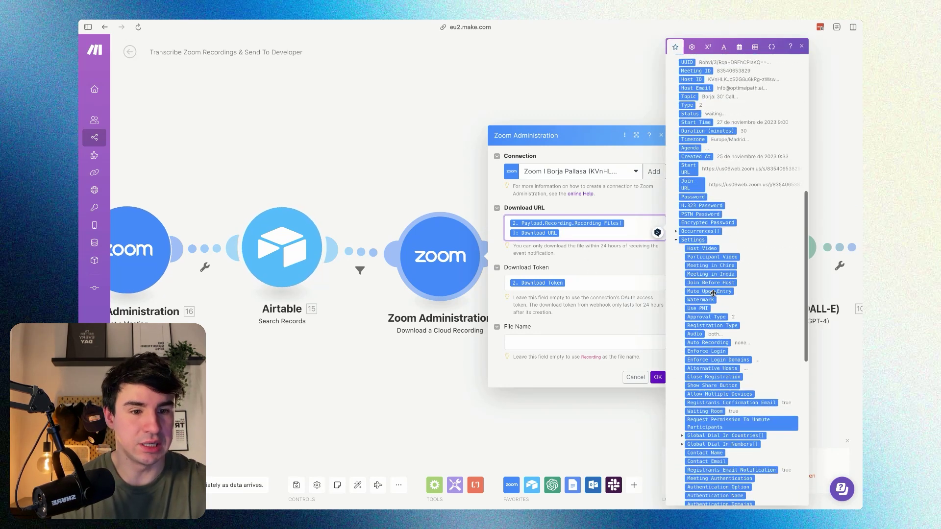
pyautogui.scroll(6, 713, 293)
pyautogui.scroll(5, 712, 293)
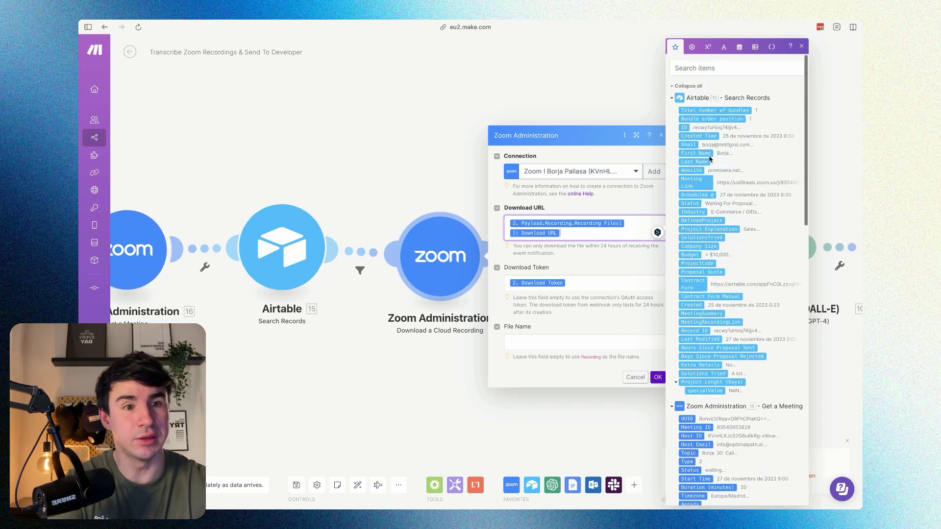
pyautogui.click(699, 69)
pyautogui.write('downl')
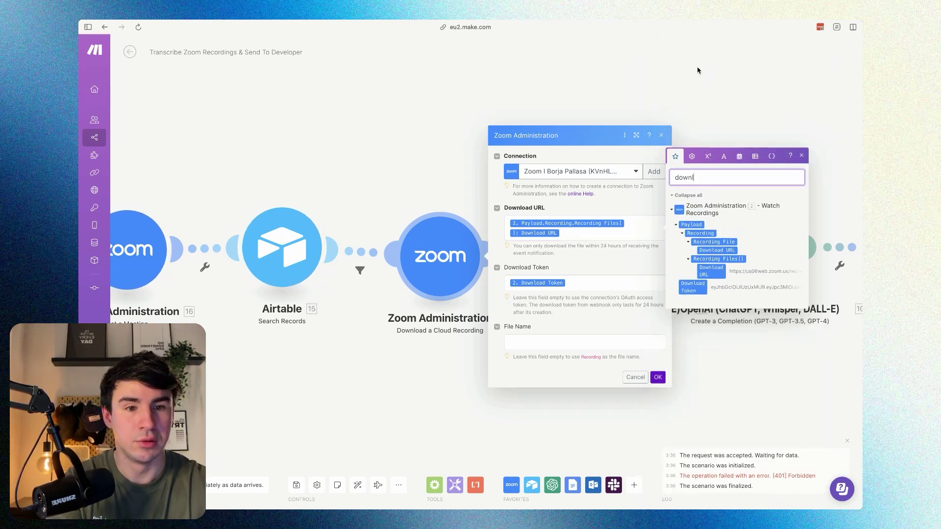
pyautogui.write('oad url')
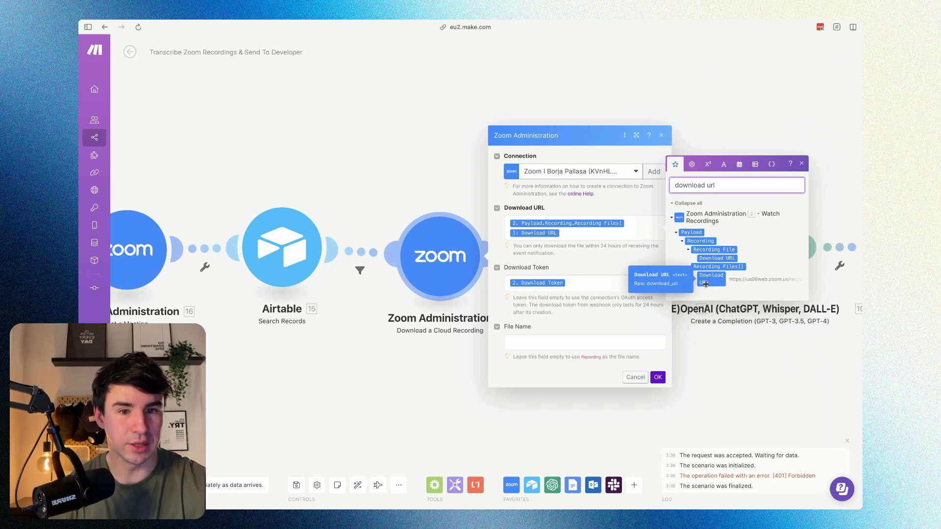
# - Search the mappable items for "token" to locate the Download Token, and close the Download a Cloud Recording settings
pyautogui.tripleClick(733, 185)
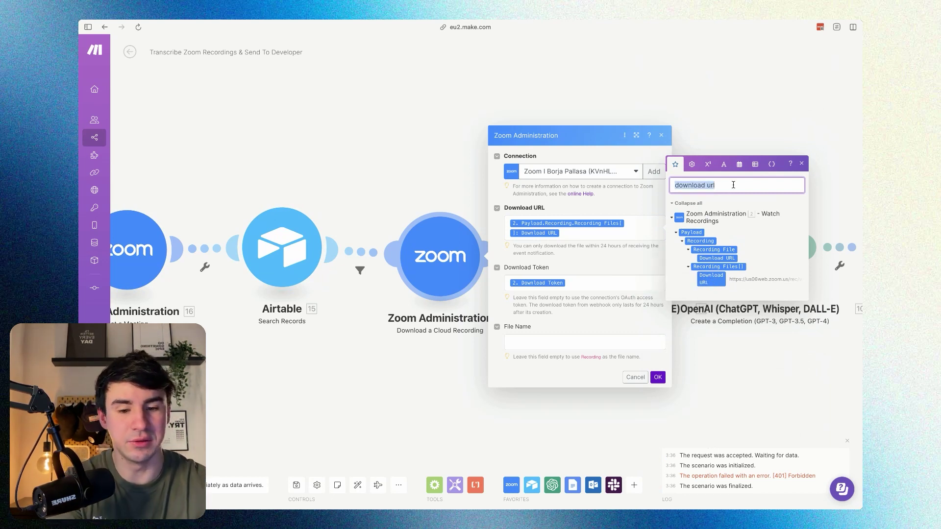
pyautogui.write('token')
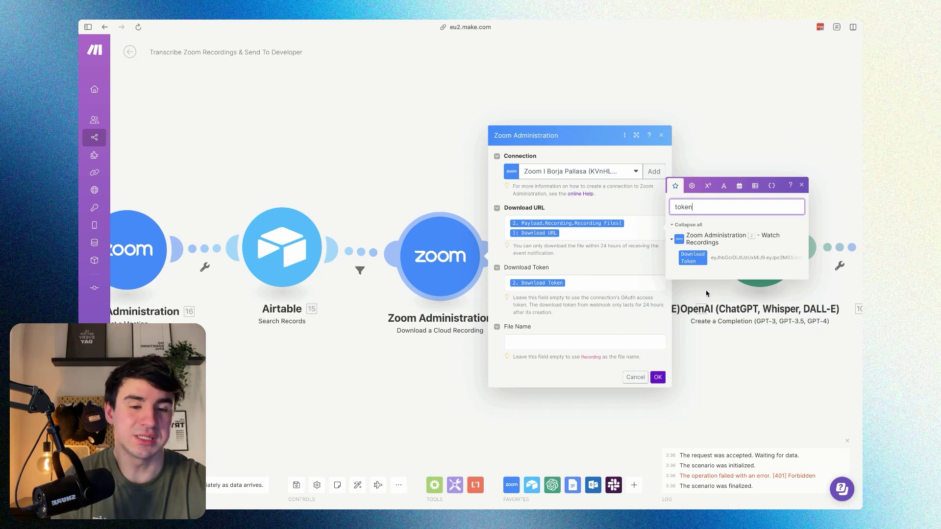
pyautogui.click(802, 184)
pyautogui.click(717, 109)
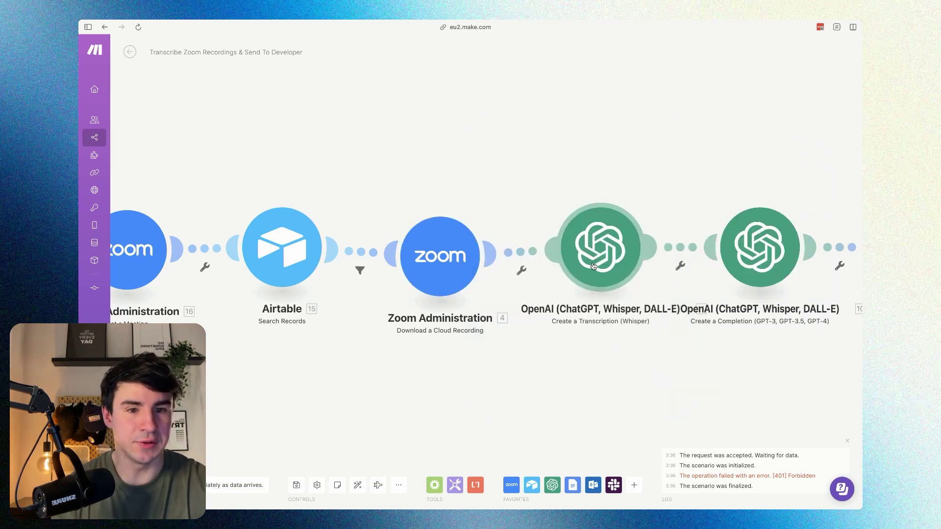
# - Open the Create a Transcription (Whisper) module and re-enter the .m4a extension after the mapped File Name
pyautogui.click(593, 266)
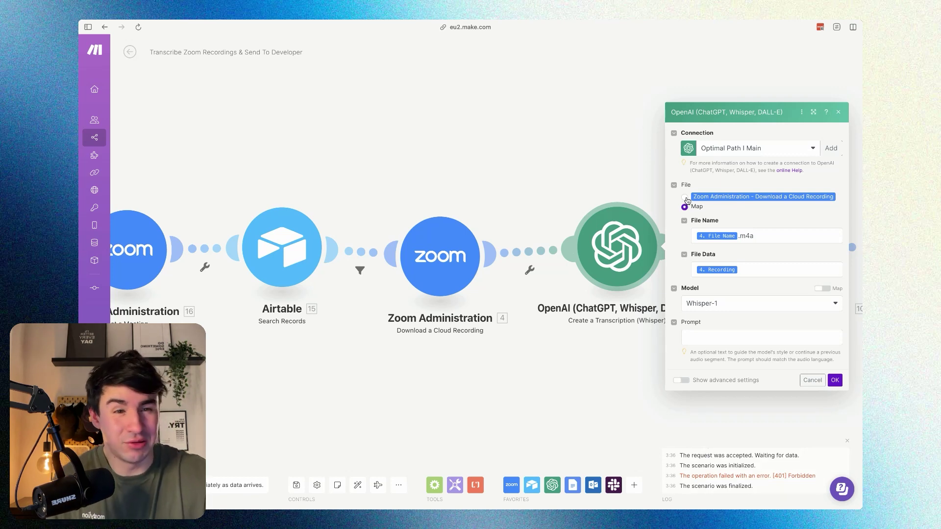
pyautogui.click(753, 236)
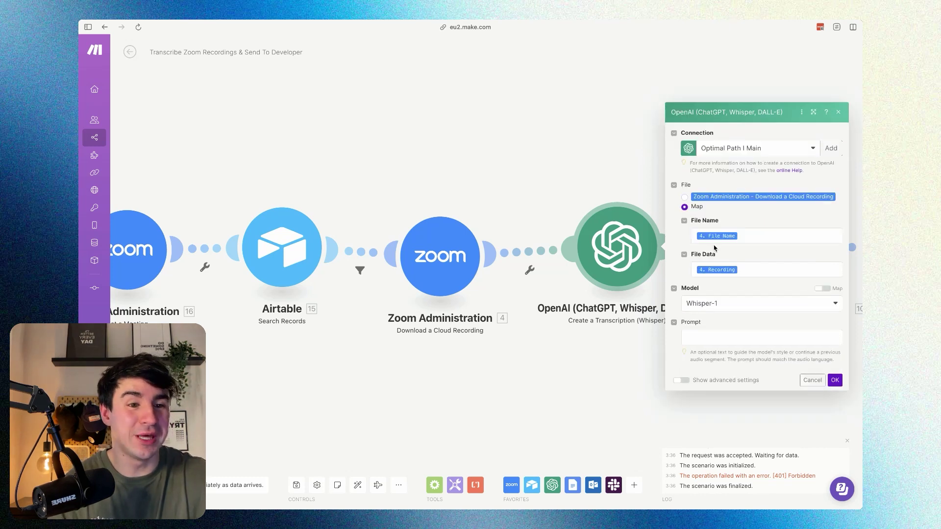
pyautogui.press('BackSpace')
pyautogui.press('BackSpace')
pyautogui.press('BackSpace')
pyautogui.press('BackSpace')
pyautogui.click(753, 236)
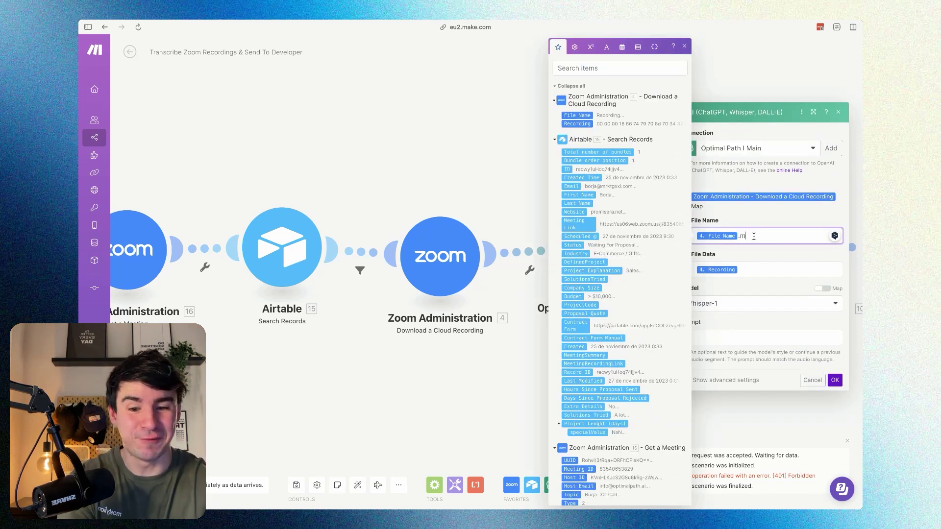
pyautogui.write('4a')
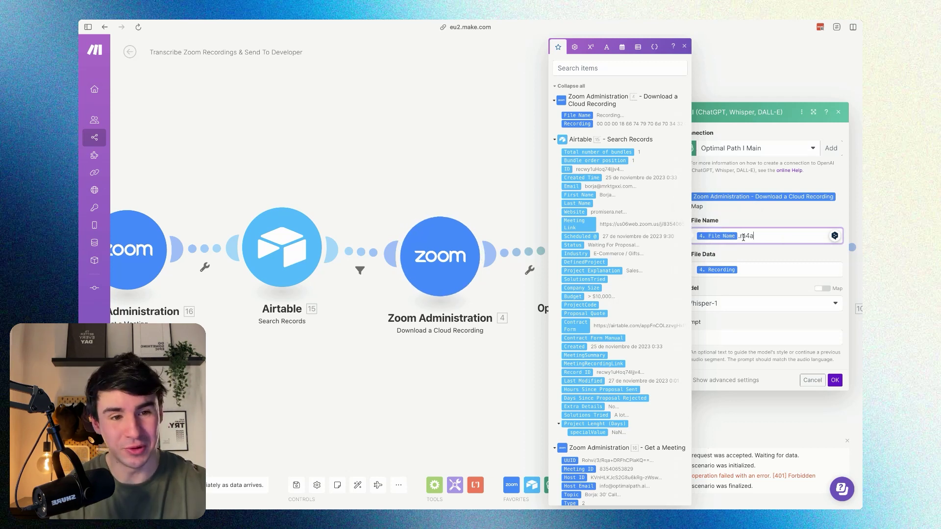
# - Check the .m4a extension and the mapped Recording in File Data, and save the transcription module
pyautogui.click(691, 212)
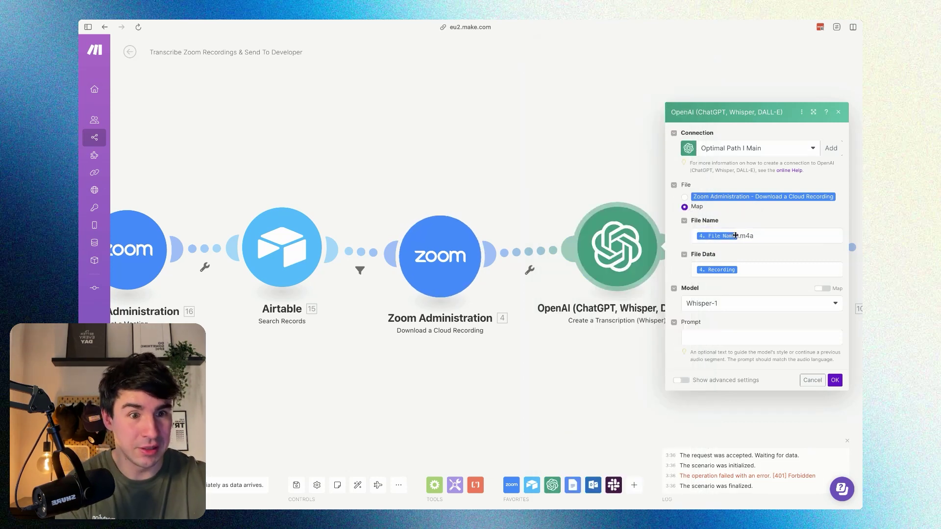
pyautogui.moveTo(758, 237); pyautogui.dragTo(741, 236)
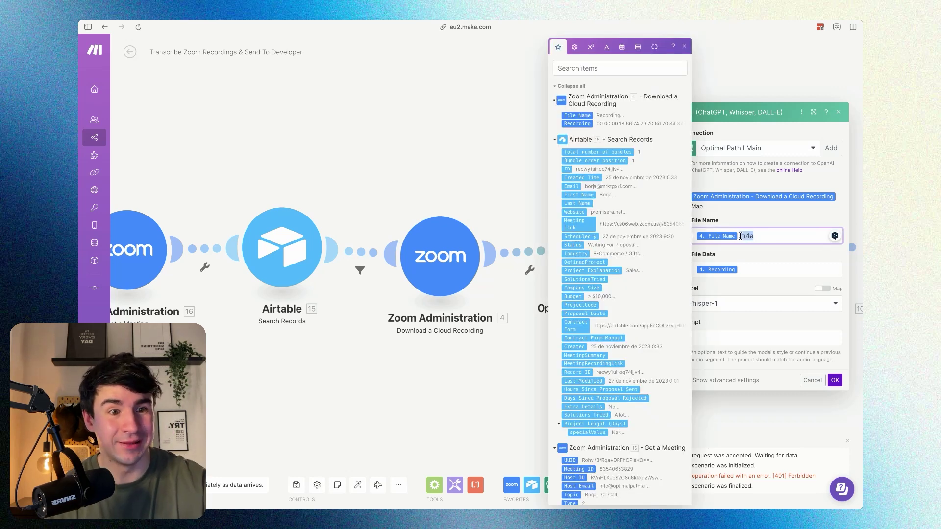
pyautogui.click(800, 258)
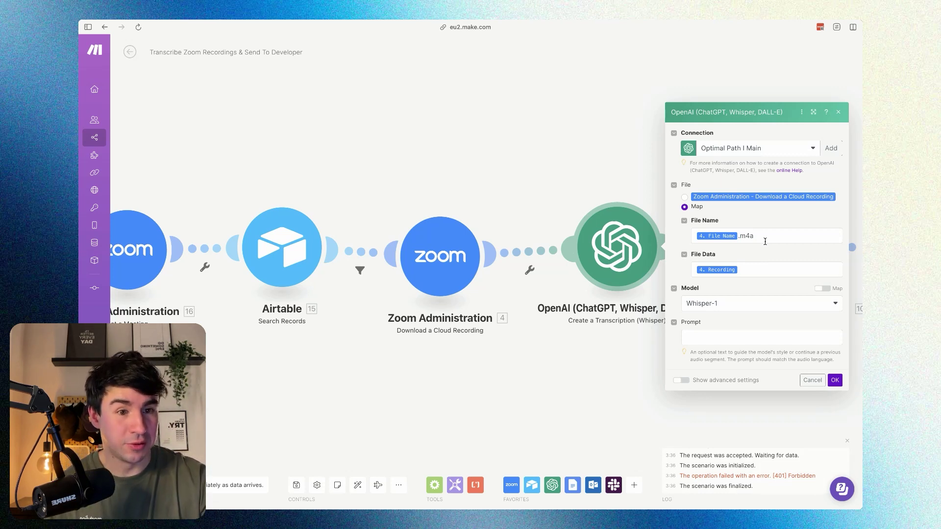
pyautogui.click(740, 271)
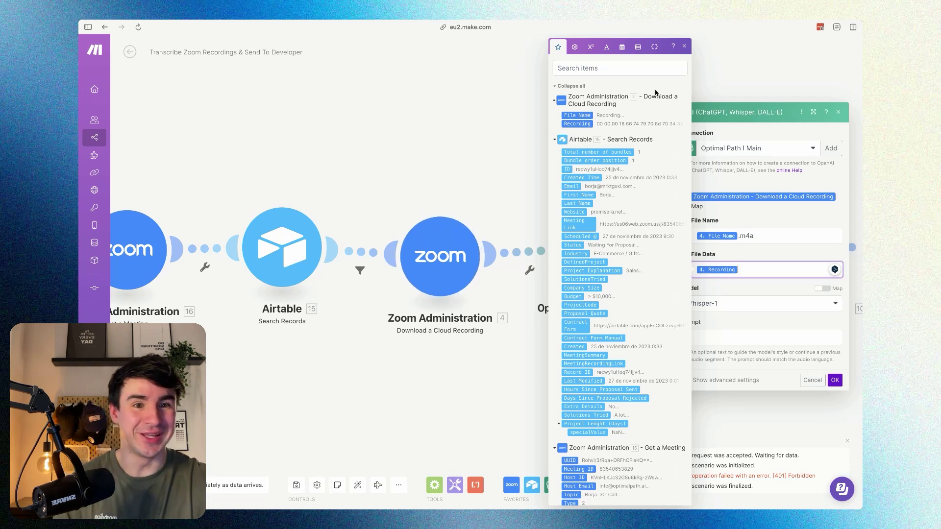
pyautogui.click(684, 47)
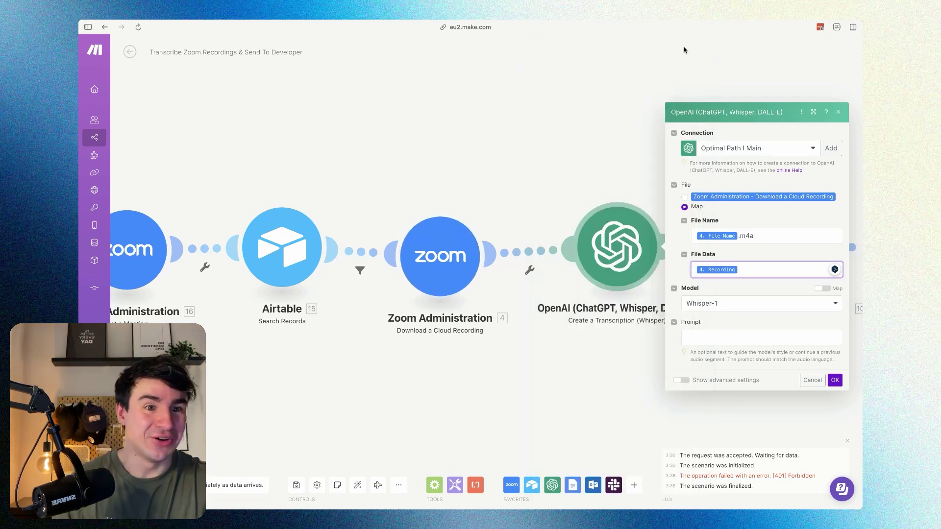
pyautogui.click(835, 380)
# - Open the Create a Completion module and review the extraction instructions in its Message Content prompt
pyautogui.click(578, 241)
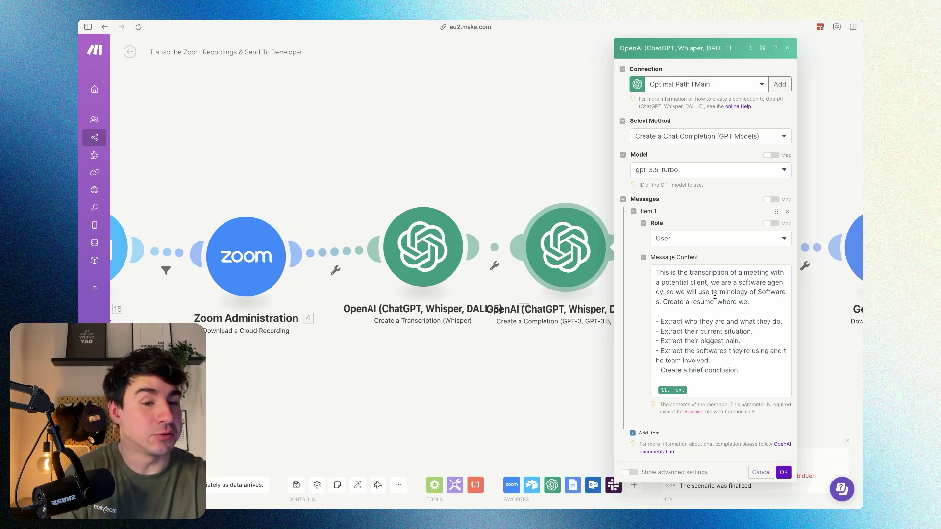
pyautogui.moveTo(783, 322); pyautogui.dragTo(654, 324)
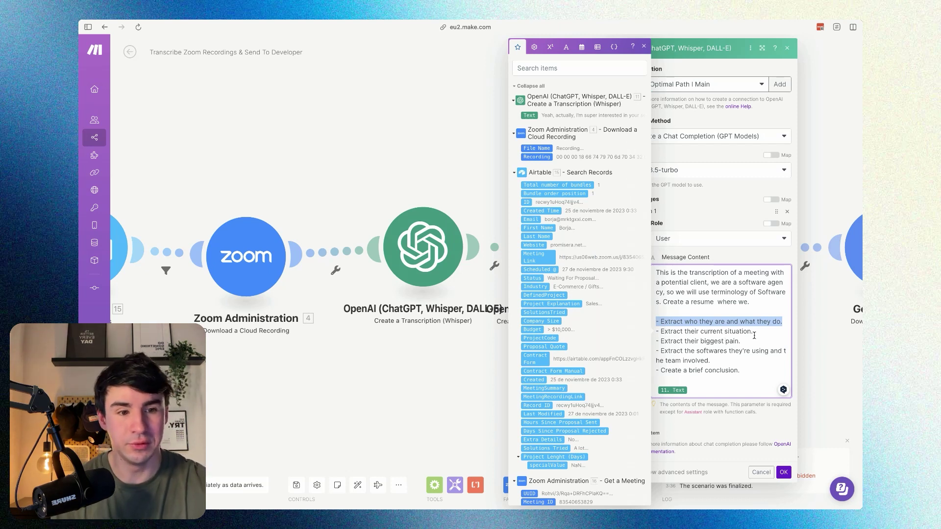
pyautogui.moveTo(754, 332); pyautogui.dragTo(661, 332)
pyautogui.moveTo(710, 361); pyautogui.dragTo(629, 356)
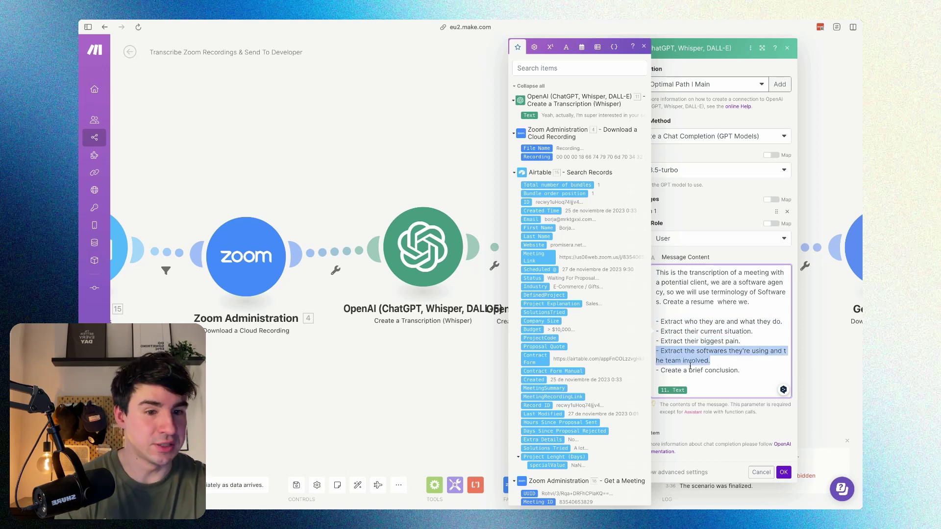
pyautogui.moveTo(741, 371); pyautogui.dragTo(658, 370)
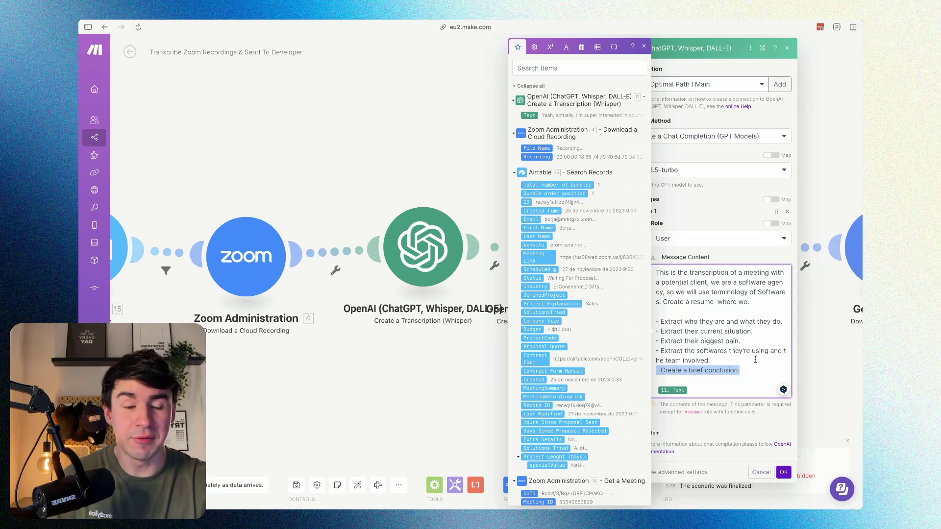
pyautogui.moveTo(741, 371); pyautogui.dragTo(634, 270)
# - Set the completion module's model to gpt-4-1106-preview (system) and save the module
pyautogui.click(655, 173)
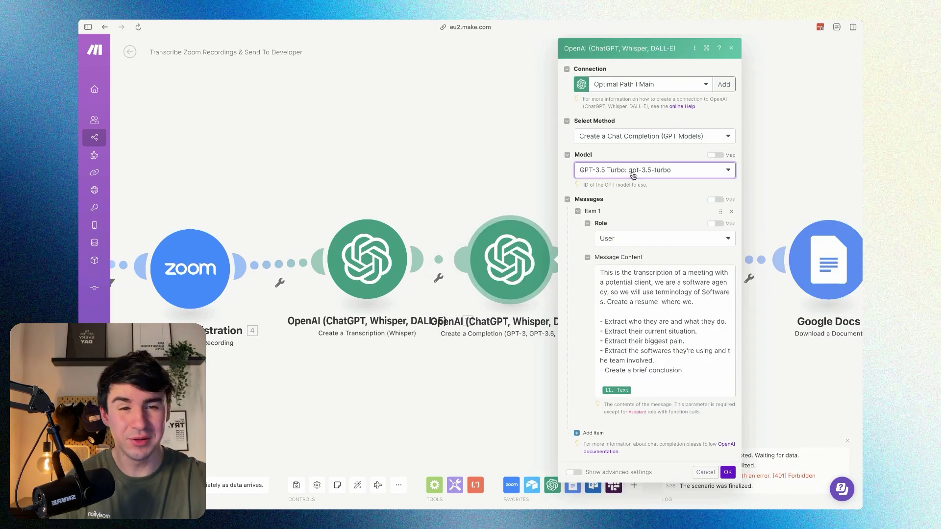
pyautogui.click(633, 171)
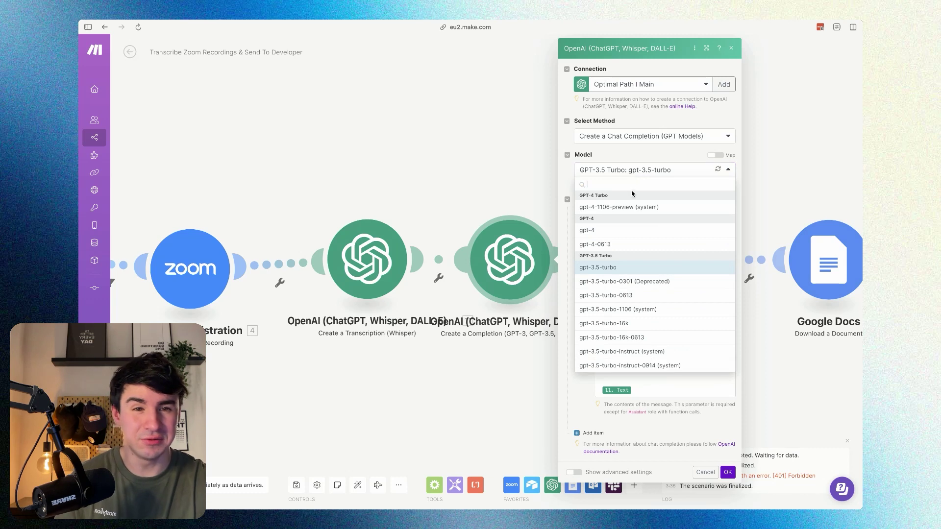
pyautogui.click(650, 207)
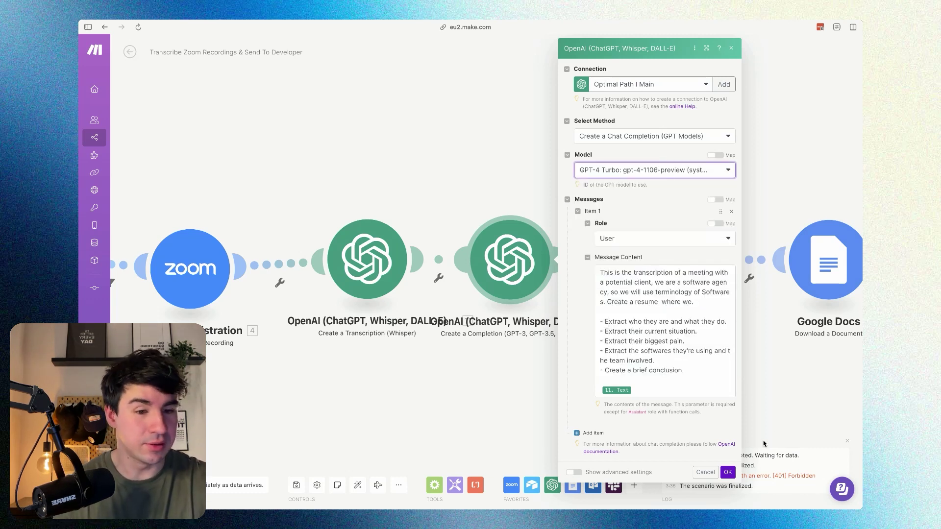
pyautogui.click(728, 472)
# - Name the Google Docs Create a Document output "Interview _" followed by Airtable's First Name, an underscore and Email, and save the module
pyautogui.hscroll(3, 520, 207)
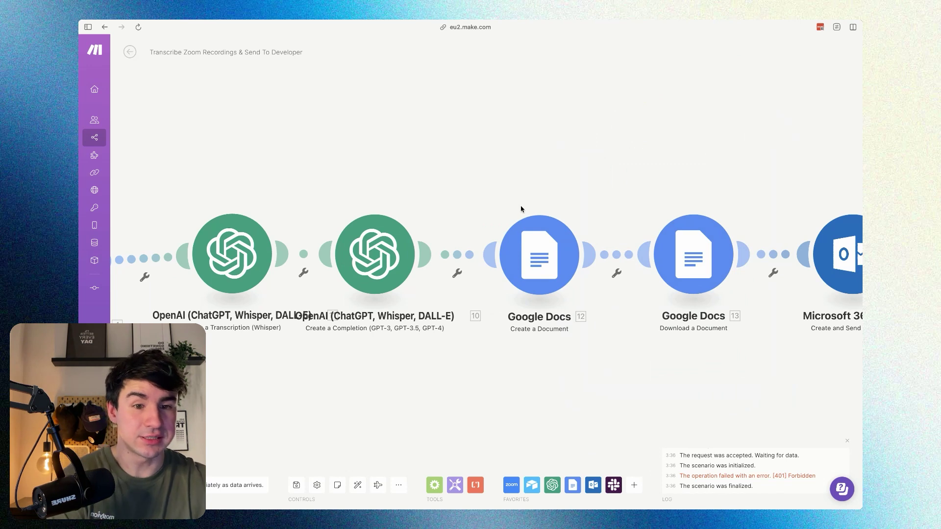
pyautogui.click(552, 268)
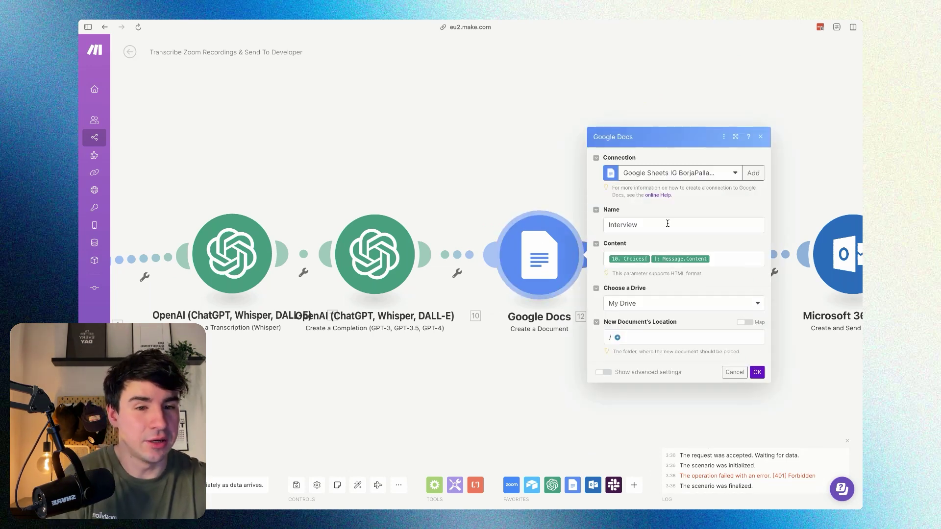
pyautogui.click(667, 224)
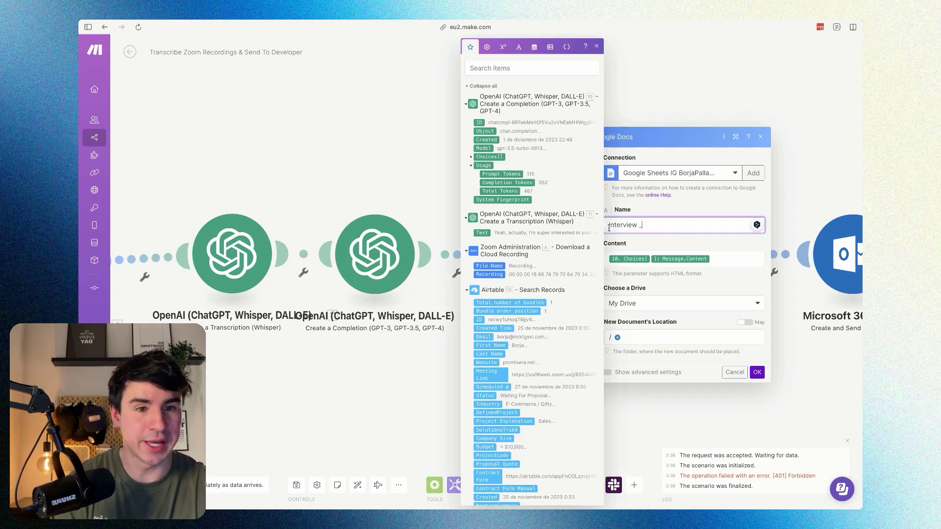
pyautogui.click(490, 346)
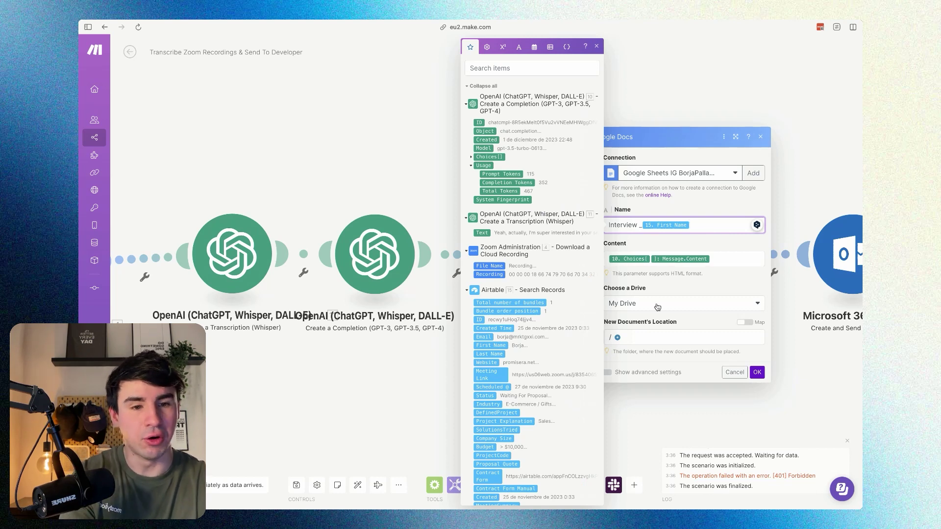
pyautogui.write('_')
pyautogui.click(487, 337)
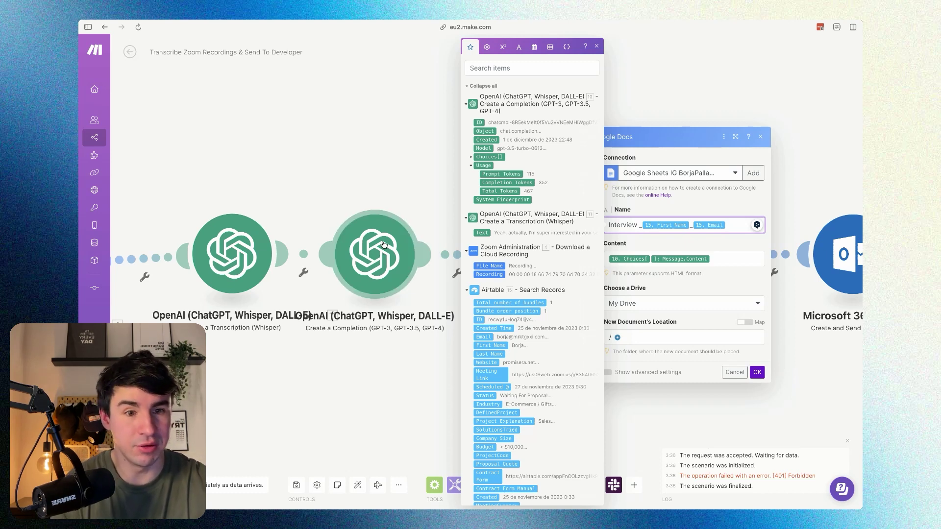
pyautogui.click(757, 374)
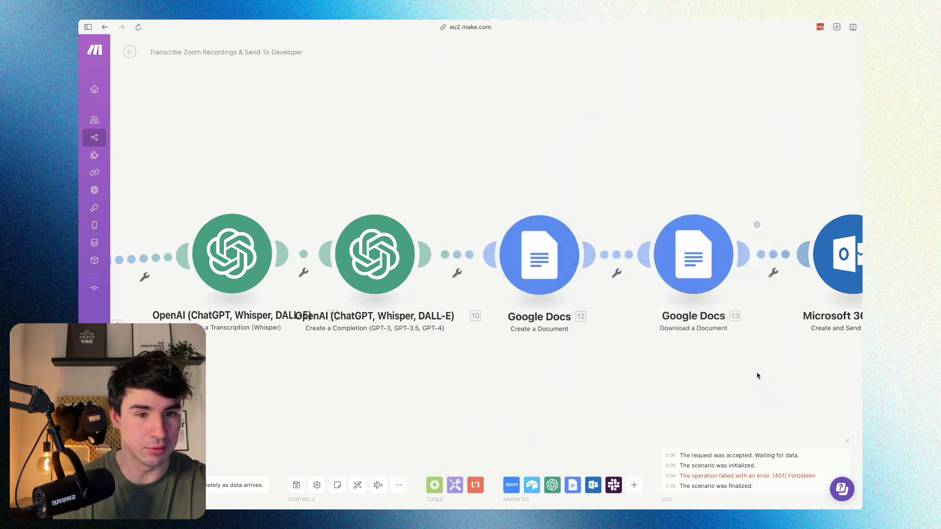
# - Inspect the Document ID mapping and file type in the Google Docs Download a Document module, and close it without changes
pyautogui.hscroll(5, 472, 138)
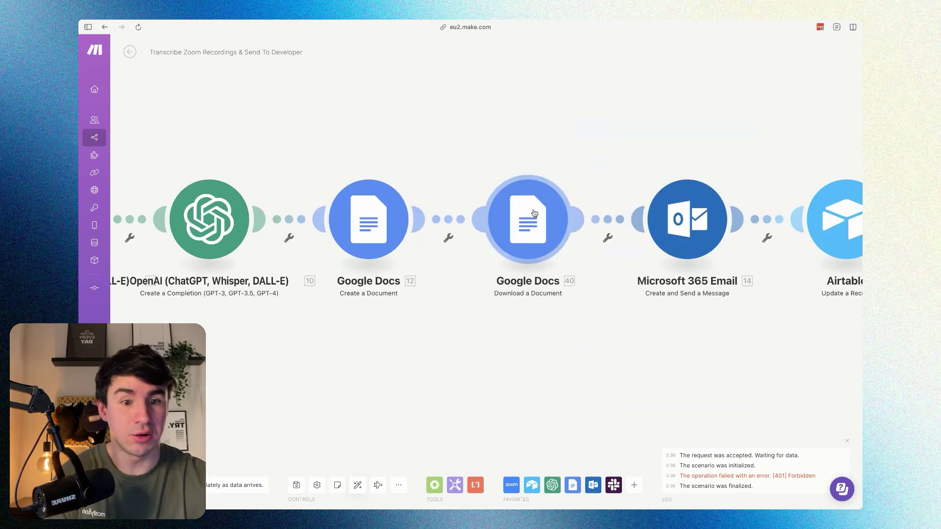
pyautogui.click(534, 213)
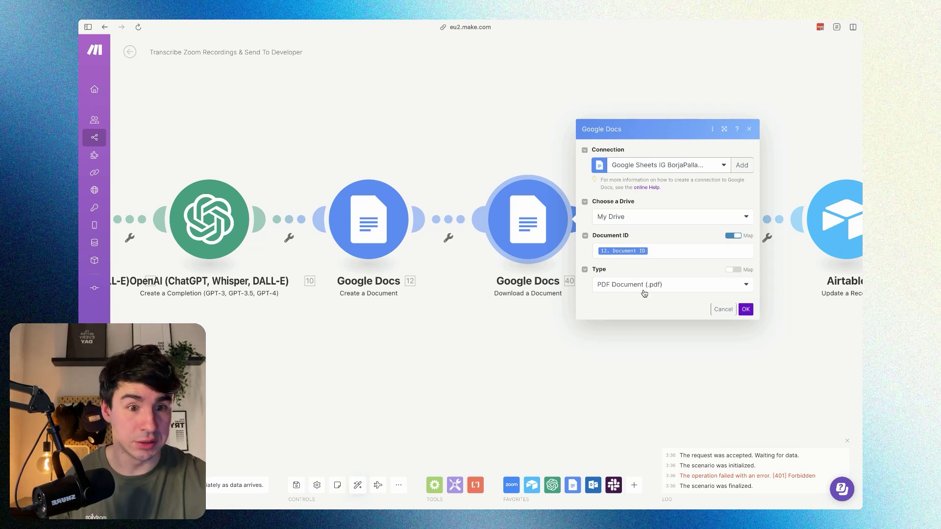
pyautogui.click(722, 310)
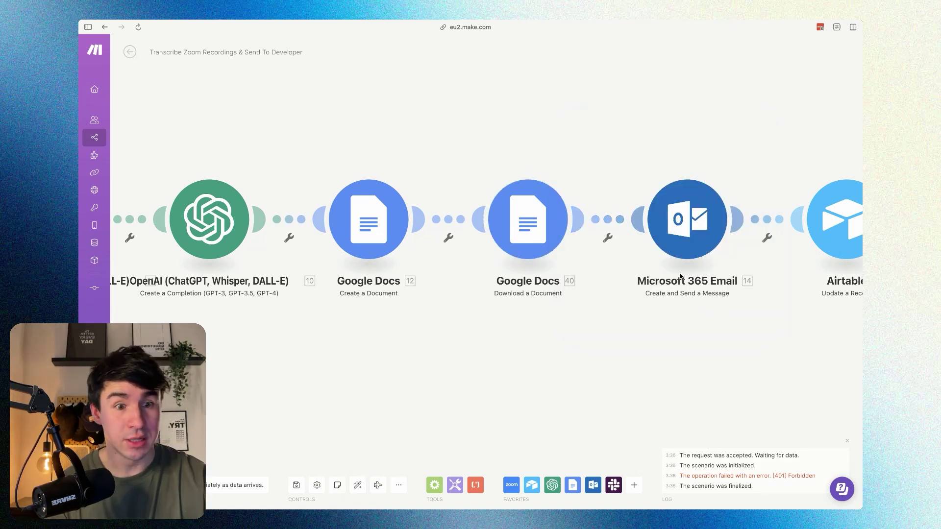
# - Open the Microsoft 365 Email module and review its subject, body content, recipients and attachments
pyautogui.click(687, 219)
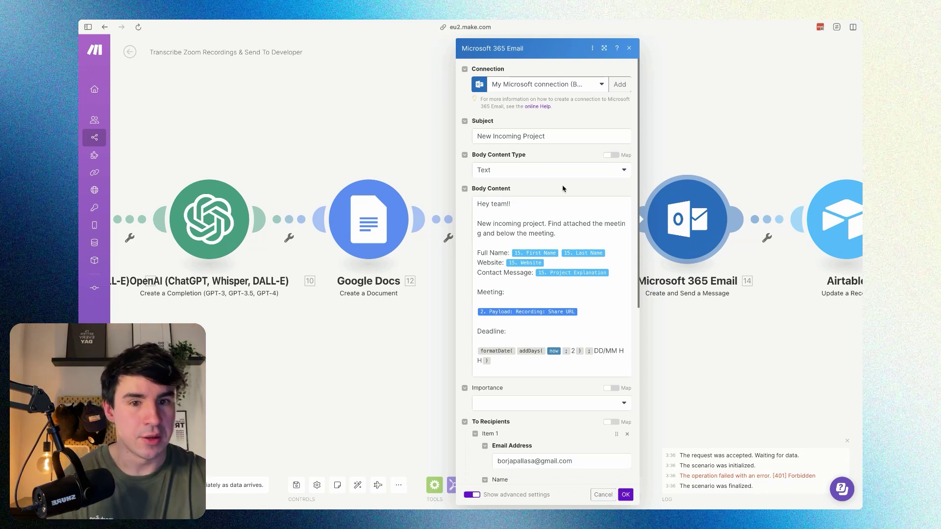
pyautogui.scroll(-3, 557, 215)
pyautogui.scroll(-5, 561, 419)
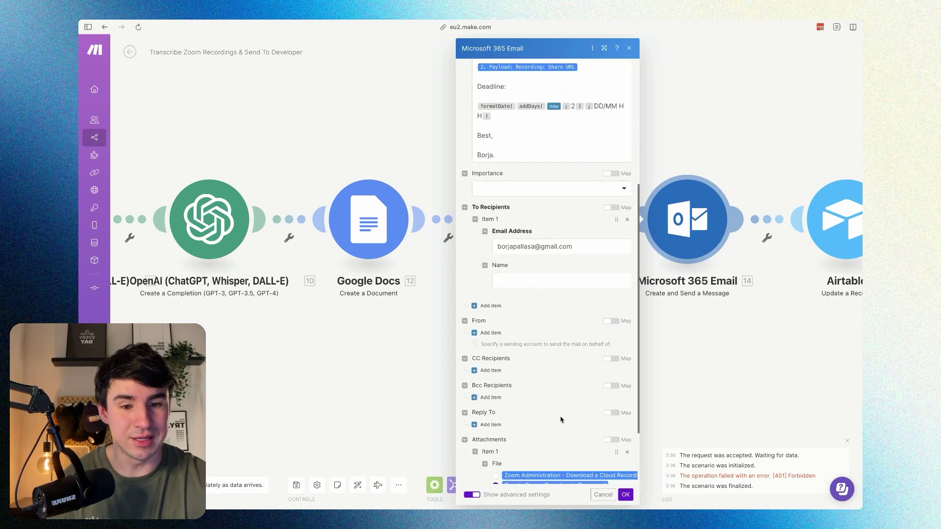
pyautogui.scroll(-4, 524, 453)
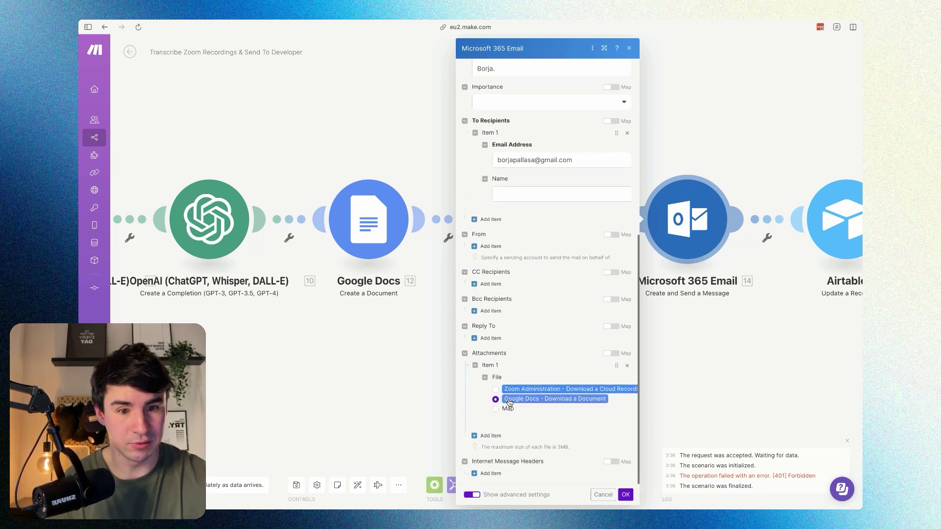
pyautogui.scroll(10, 525, 221)
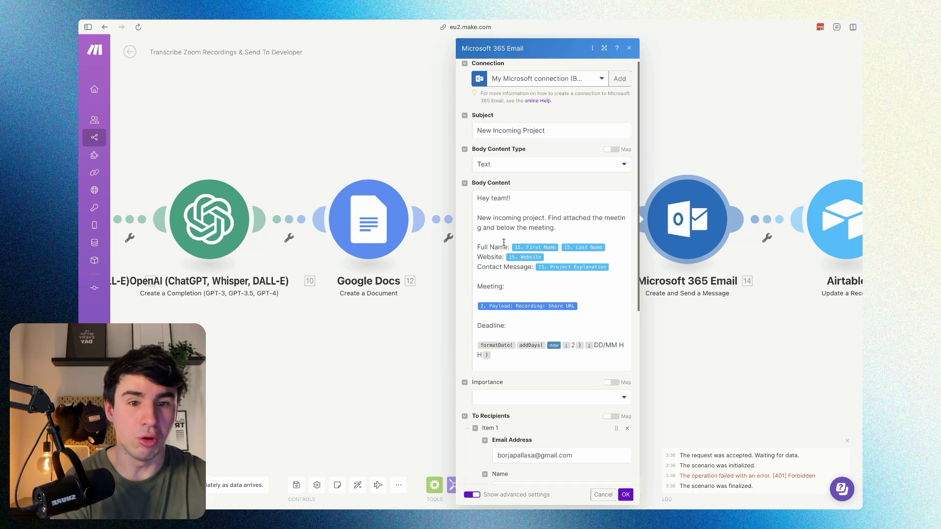
# - Examine the email's recording Share URL, deadline formula and recipient address, and save the email module
pyautogui.moveTo(618, 309); pyautogui.dragTo(464, 310)
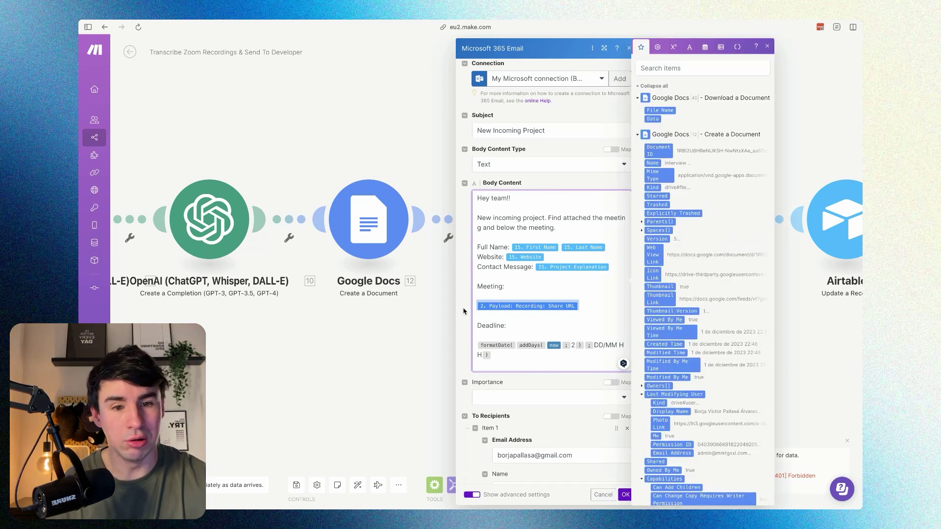
pyautogui.moveTo(492, 356); pyautogui.dragTo(468, 350)
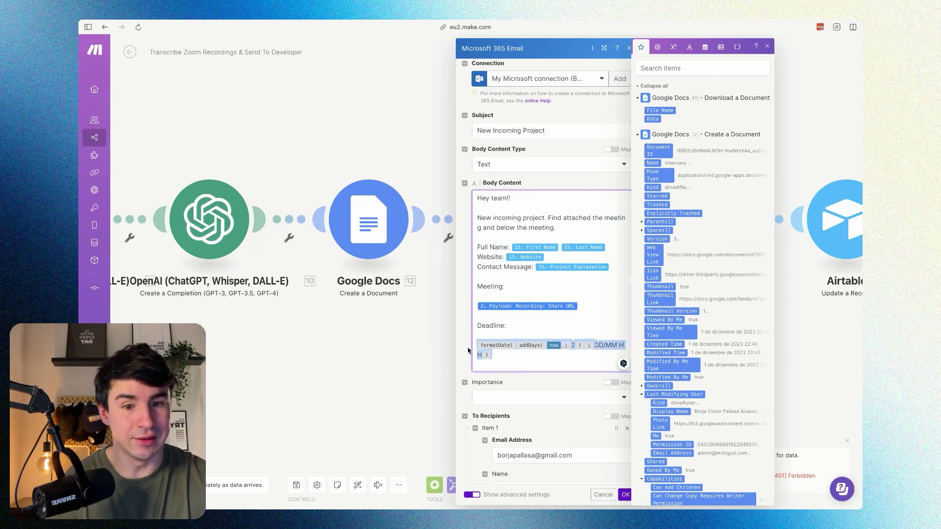
pyautogui.scroll(-2, 505, 353)
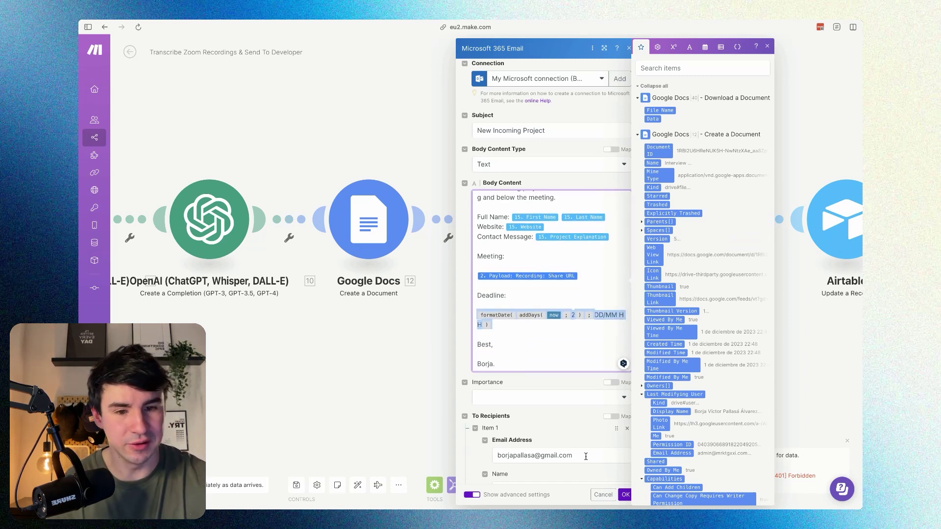
pyautogui.moveTo(584, 455); pyautogui.dragTo(468, 455)
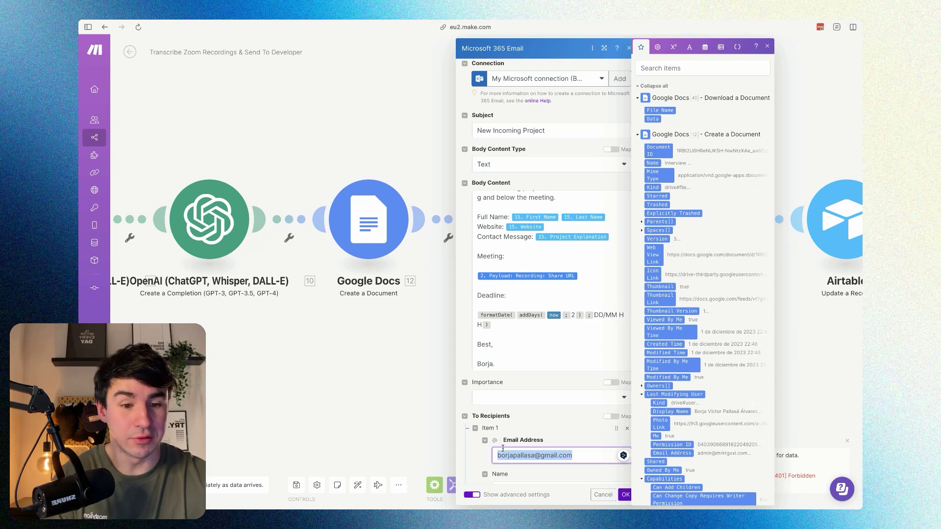
pyautogui.click(624, 494)
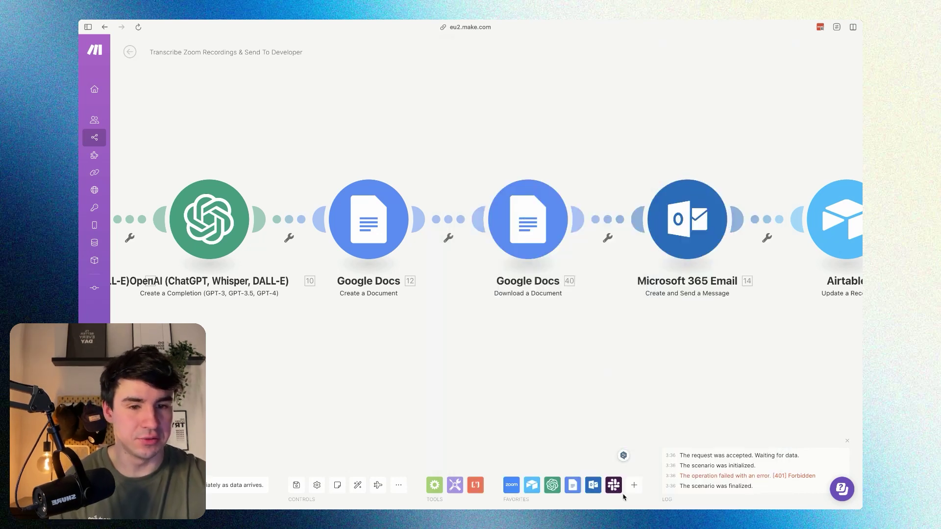
# - Open the Airtable Update a Record module and check its Record ID mapping against the ID from Airtable Search Records
pyautogui.hscroll(5, 544, 380)
pyautogui.scroll(1, 525, 380)
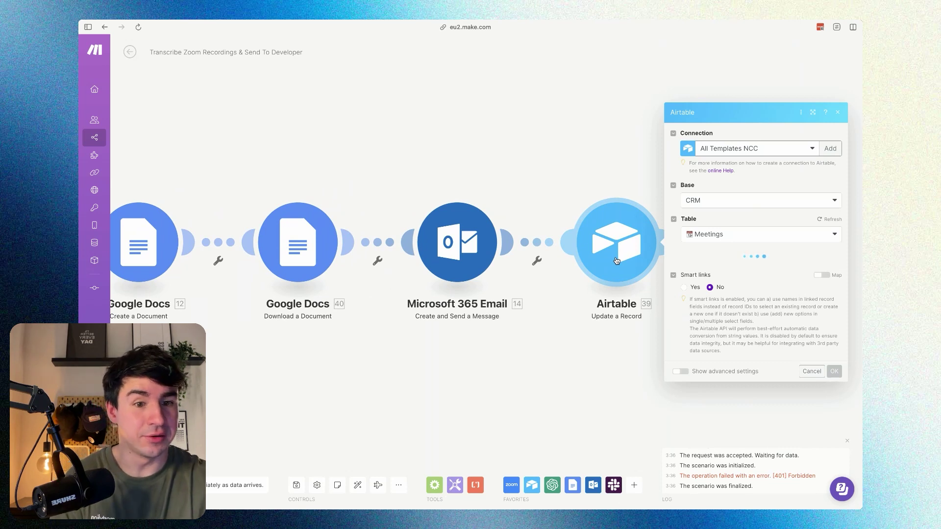
pyautogui.click(686, 204)
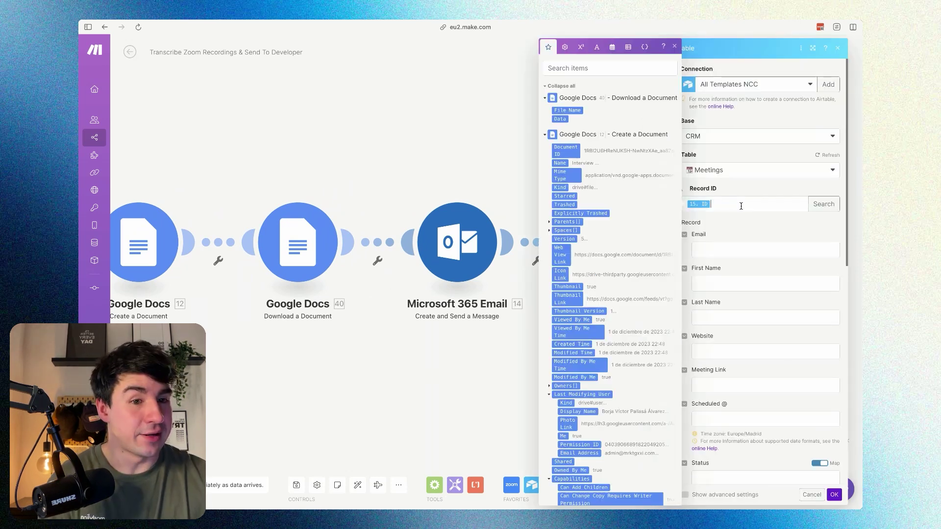
pyautogui.scroll(-10, 647, 287)
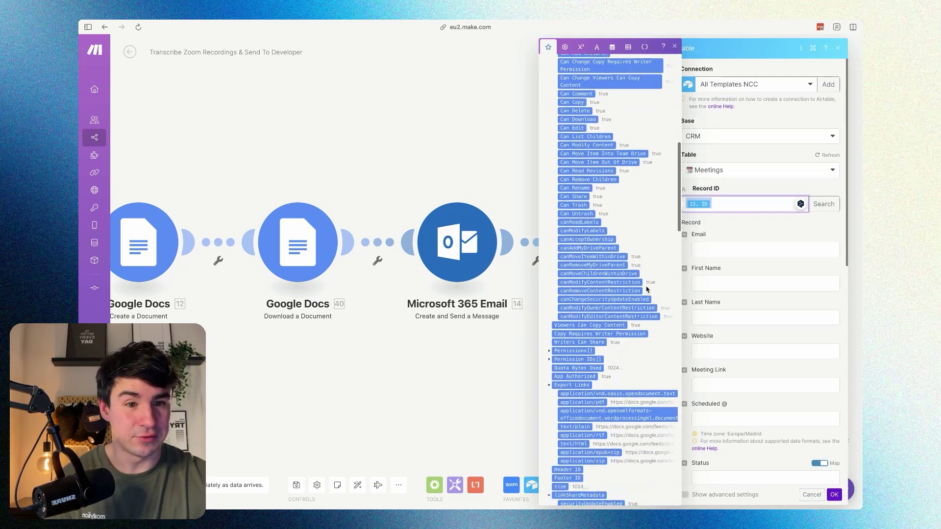
pyautogui.scroll(-15, 646, 286)
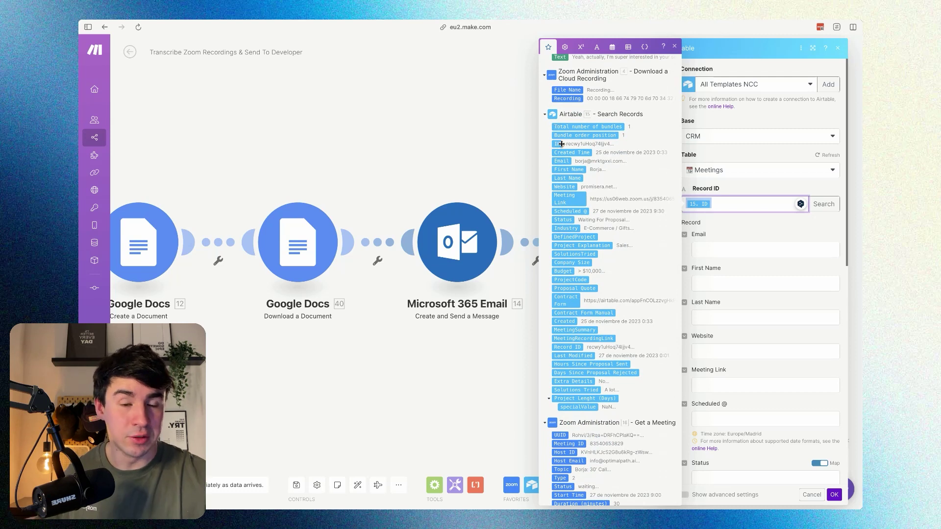
pyautogui.click(558, 143)
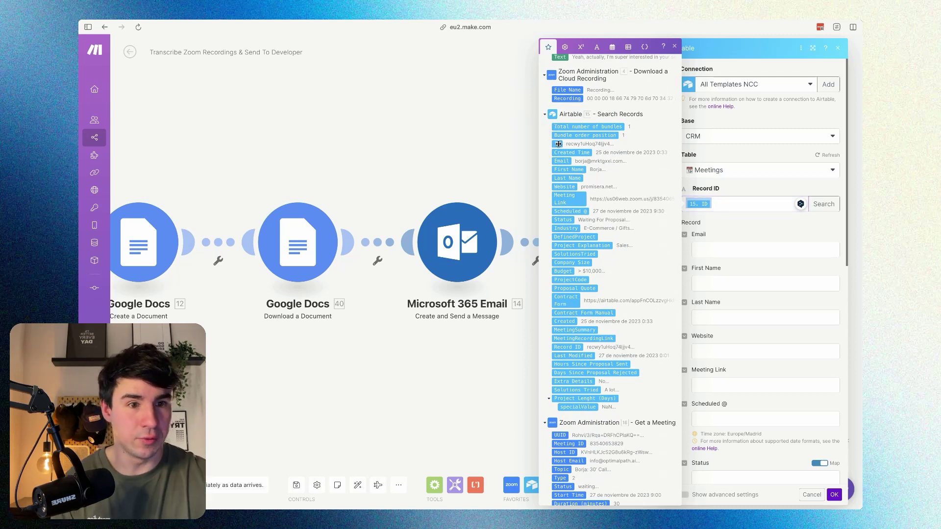
pyautogui.press('BackSpace')
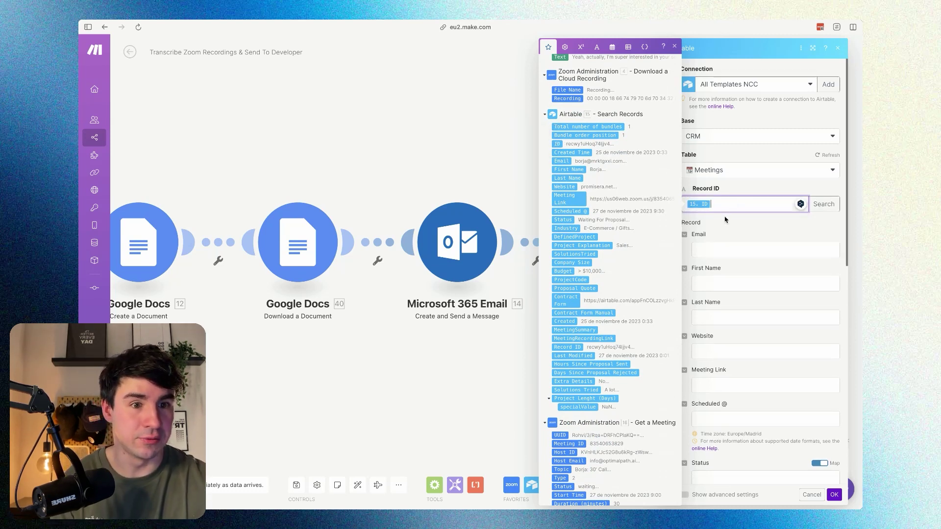
# - Review the Web View Link and Play URL mappings for MeetingSummary and MeetingRecordingLink, and save the module and the scenario
pyautogui.scroll(-10, 762, 330)
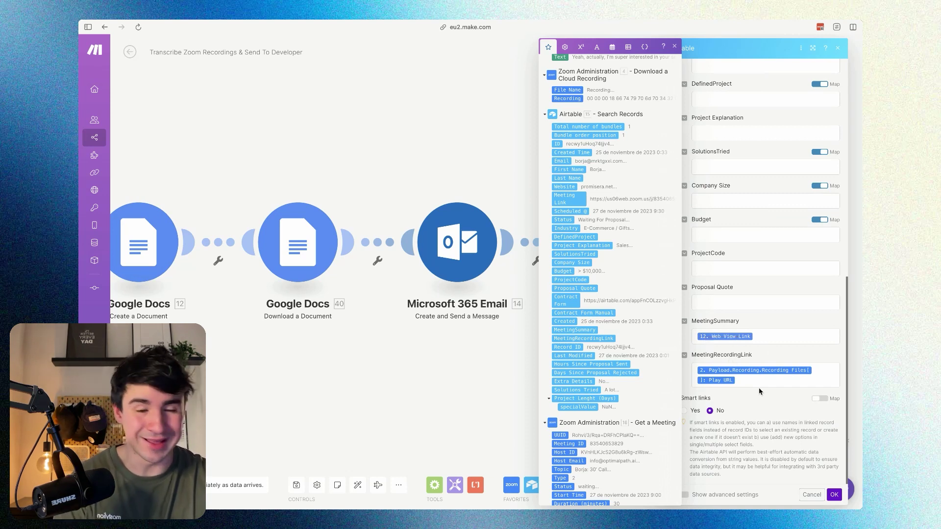
pyautogui.click(834, 494)
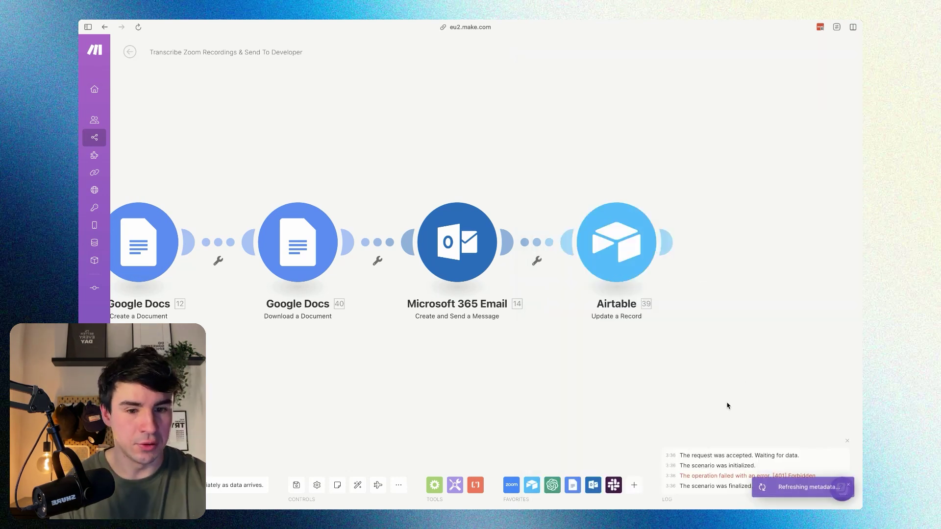
pyautogui.click(296, 485)
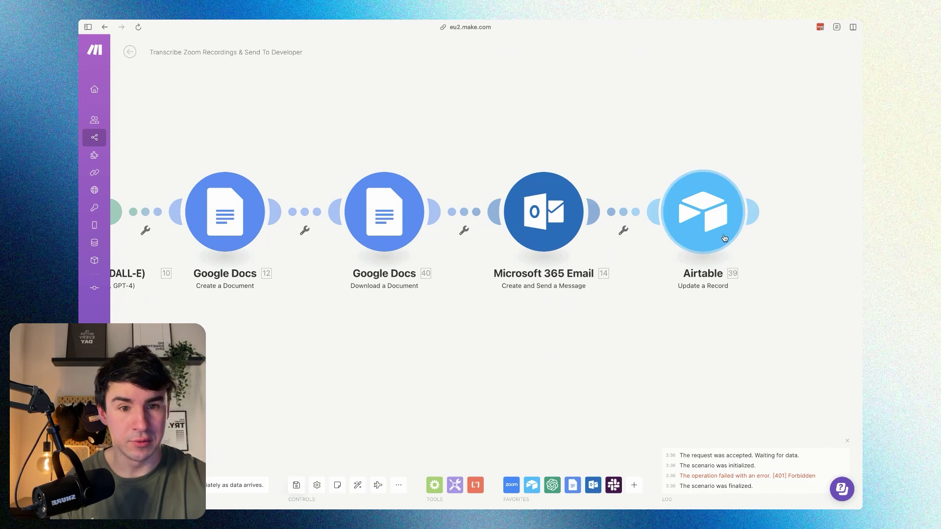
# - Switch to the Meetings table of the Airtable CRM and inspect the second record's MeetingSummary and MeetingRecordingLink cells
pyautogui.moveTo(80, 131)
pyautogui.click(120, 157)
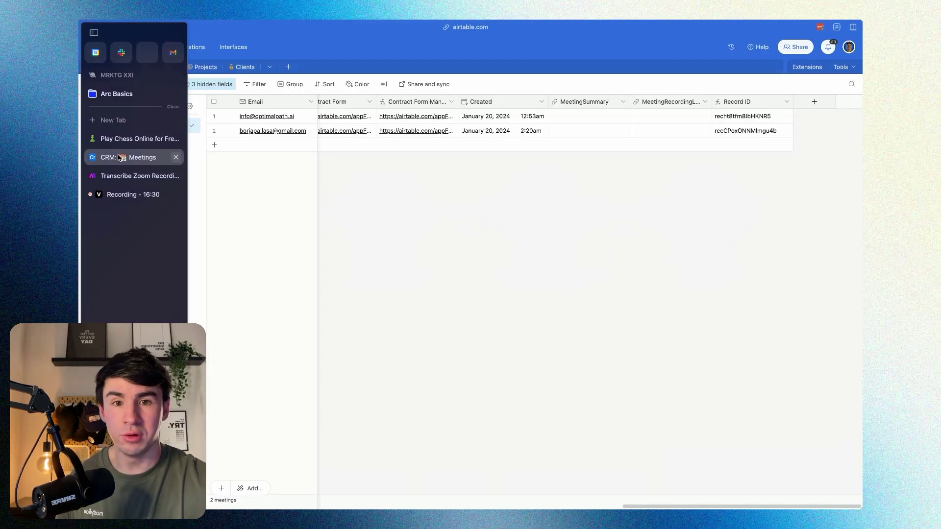
pyautogui.click(582, 132)
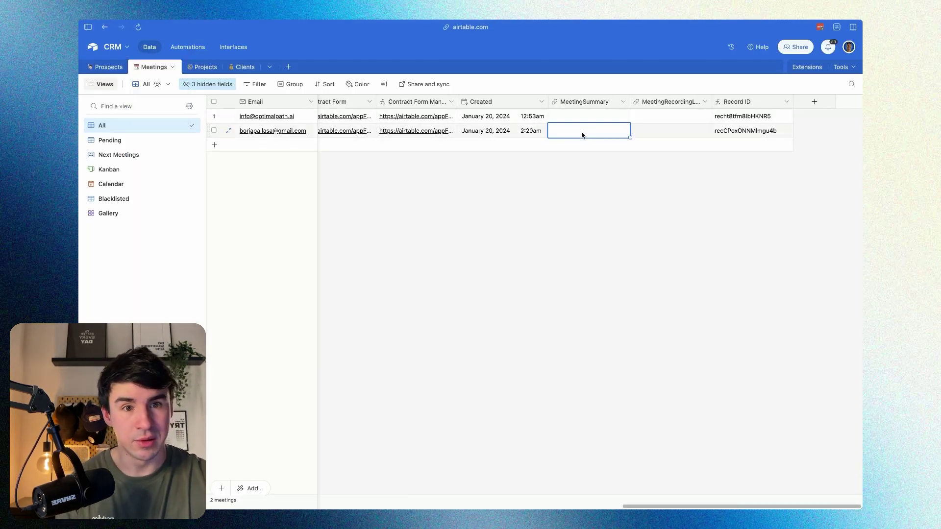
pyautogui.click(582, 132)
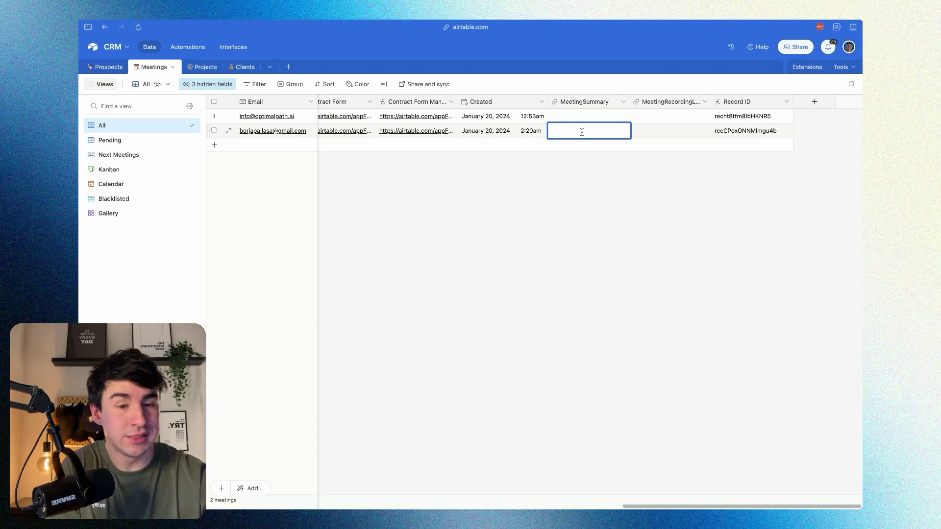
pyautogui.click(672, 132)
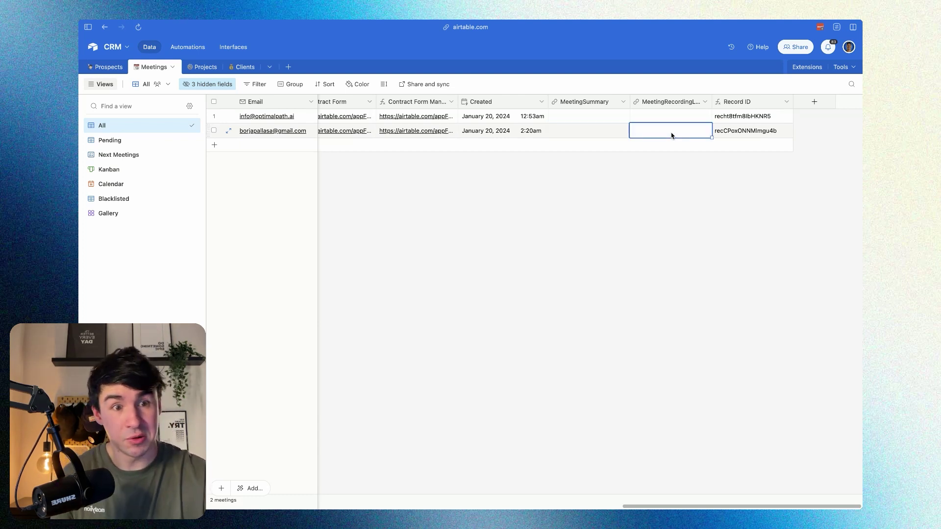
pyautogui.click(671, 132)
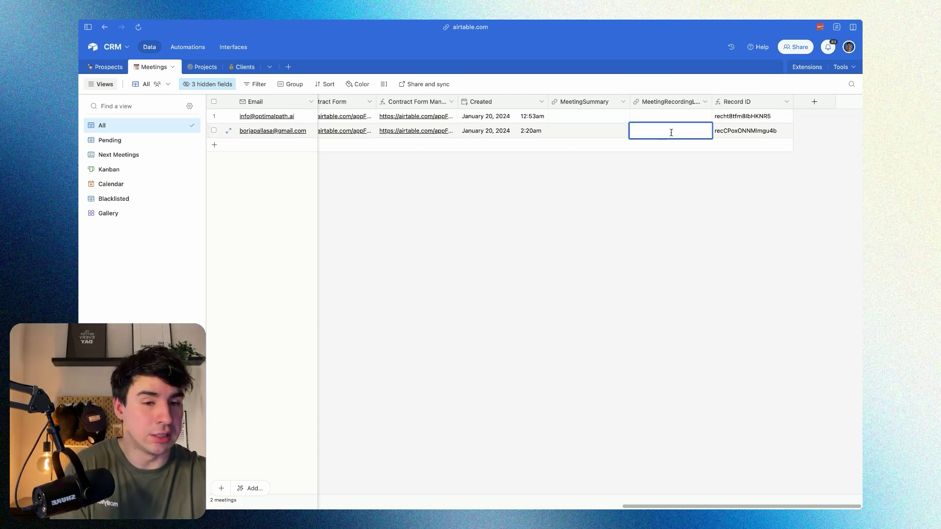